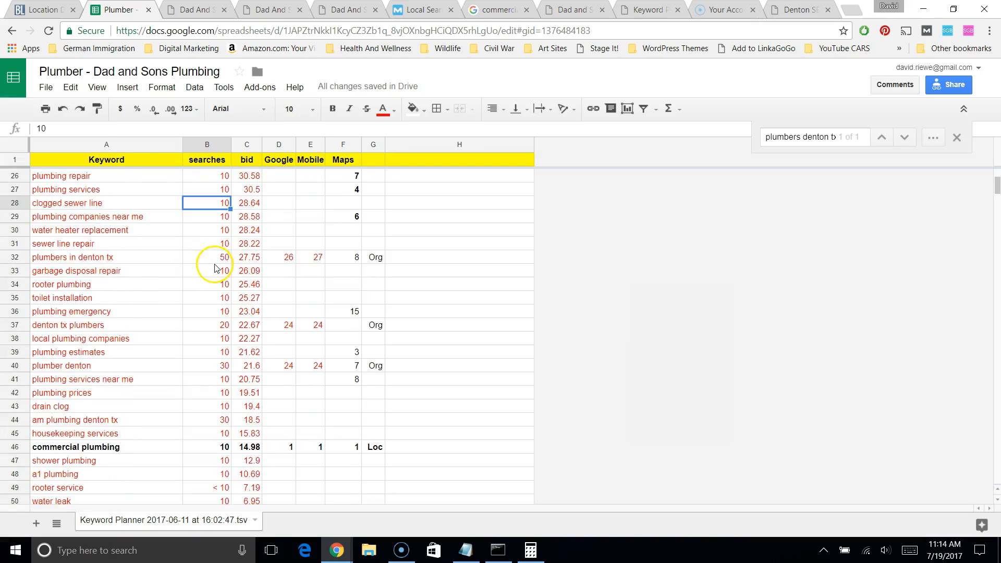
Step: Review the plumbing keywords with their searches, bids and Google, Mobile and Maps rankings, and select the "emergency plumber" cell
scroll(188, 236, up, 1)
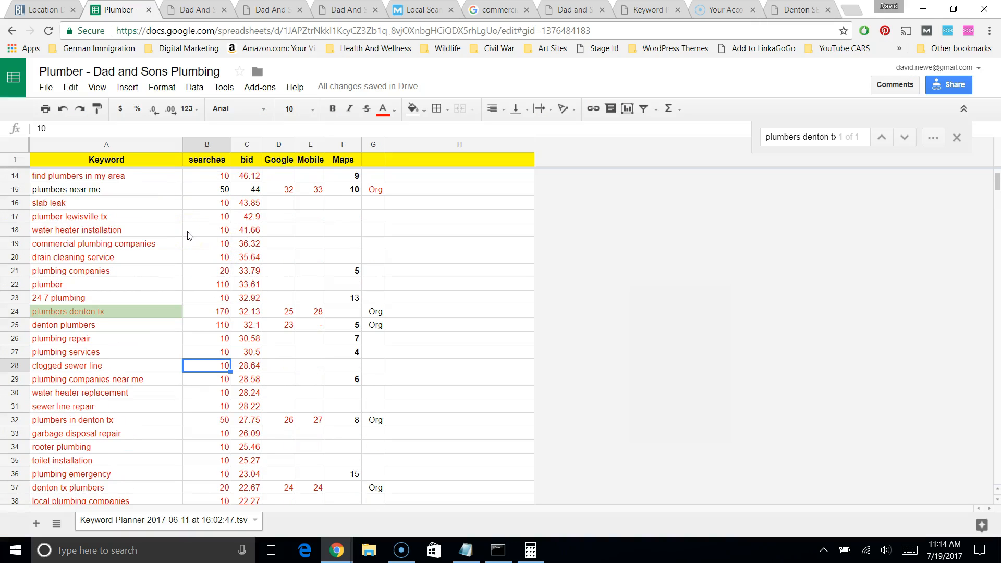
scroll(128, 208, up, 3)
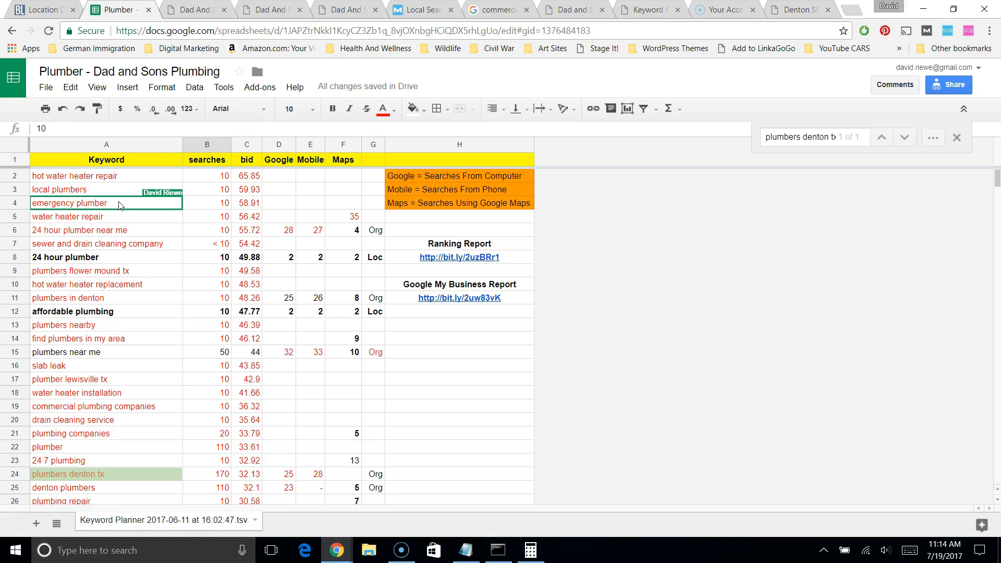
click(120, 206)
scroll(223, 264, down, 5)
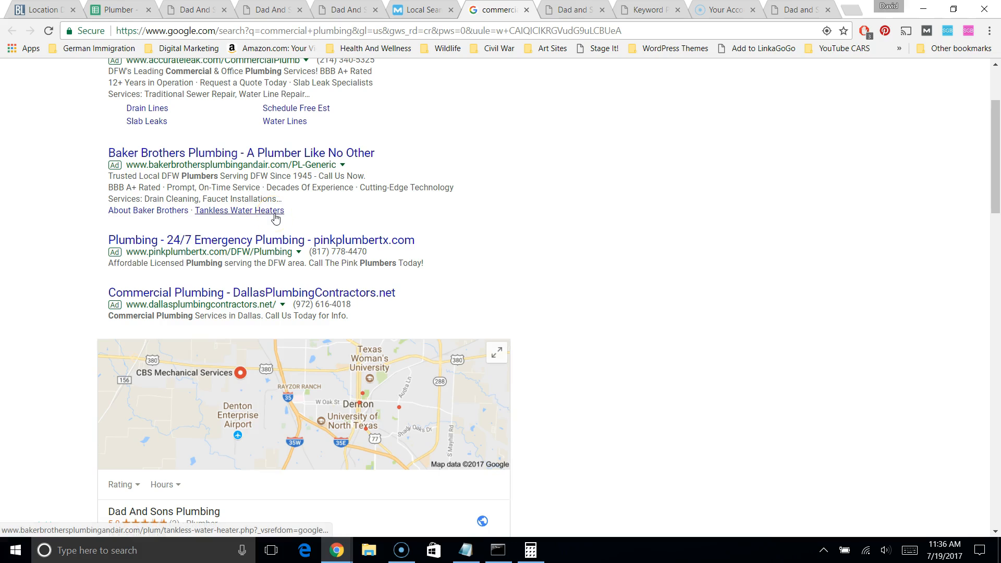
Step: Examine the Google results for "commercial plumbing", comparing the paid ads, the local map listings and the organic results
scroll(275, 218, up, 3)
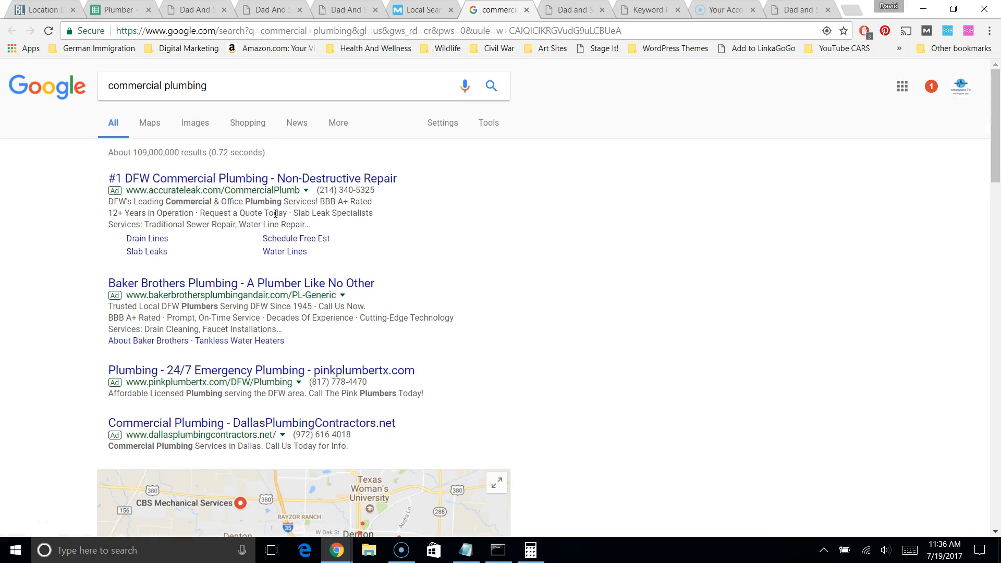
scroll(275, 214, down, 6)
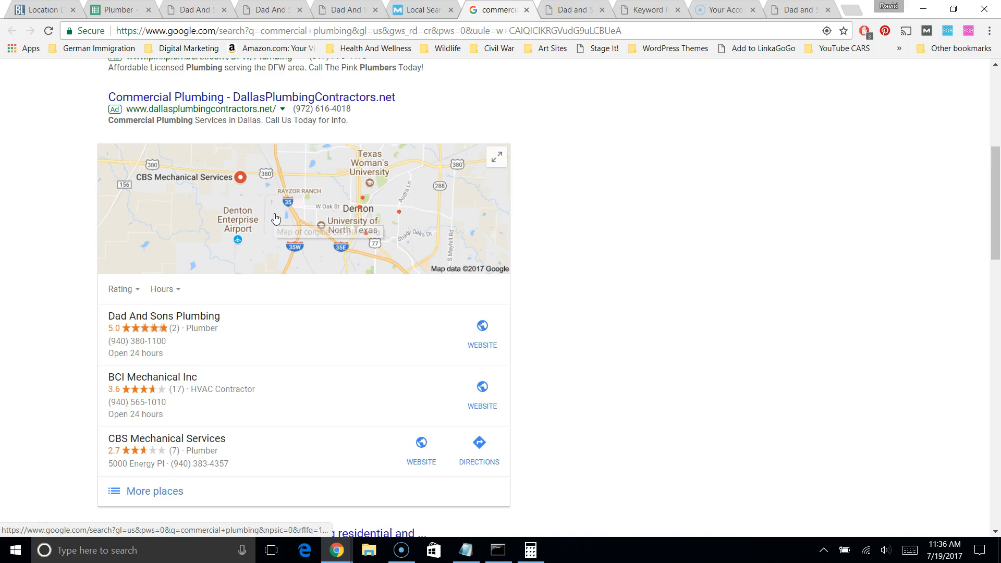
scroll(275, 218, up, 5)
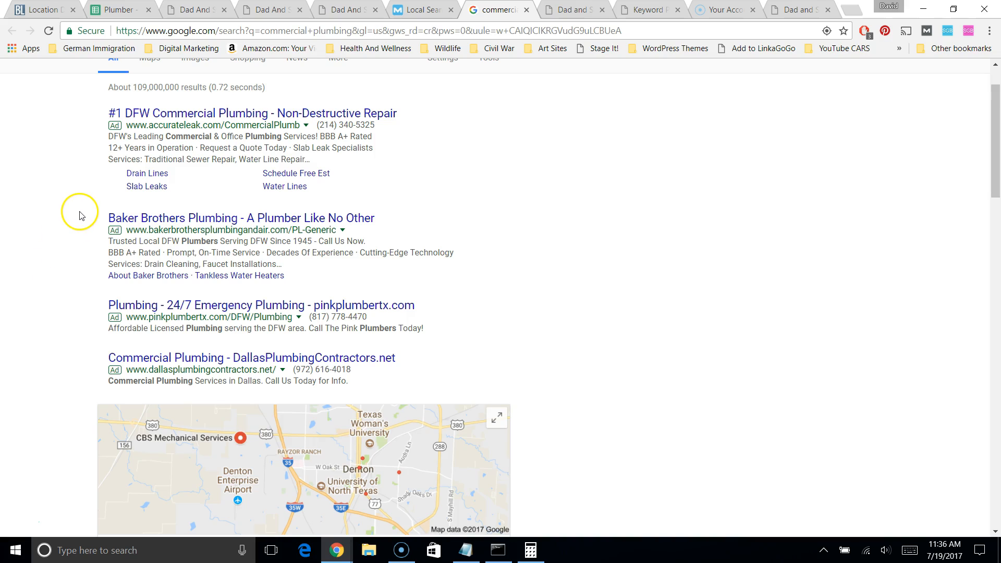
scroll(70, 229, down, 6)
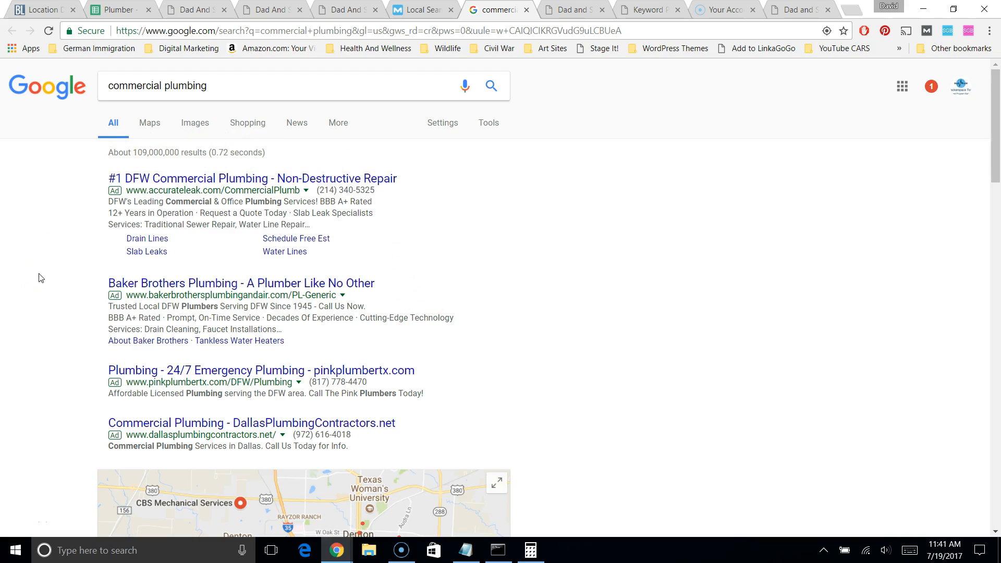
scroll(41, 277, down, 7)
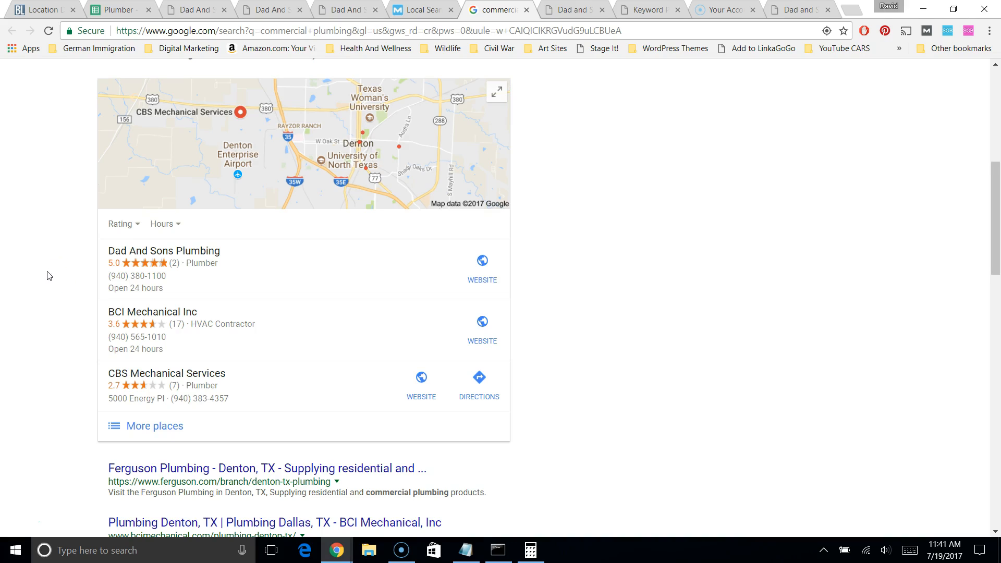
scroll(47, 276, down, 1)
scroll(47, 276, up, 1)
scroll(47, 276, down, 10)
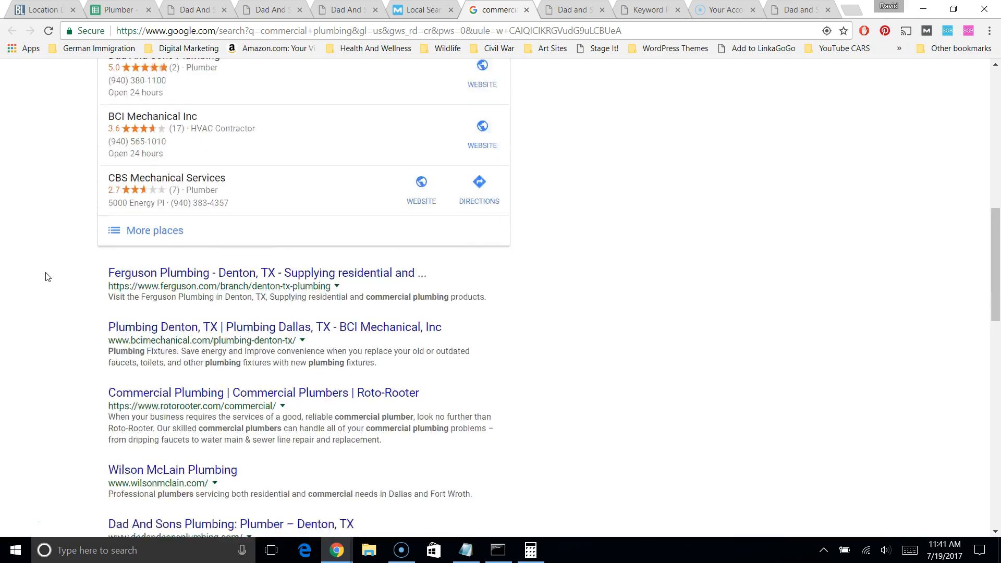
scroll(47, 277, down, 5)
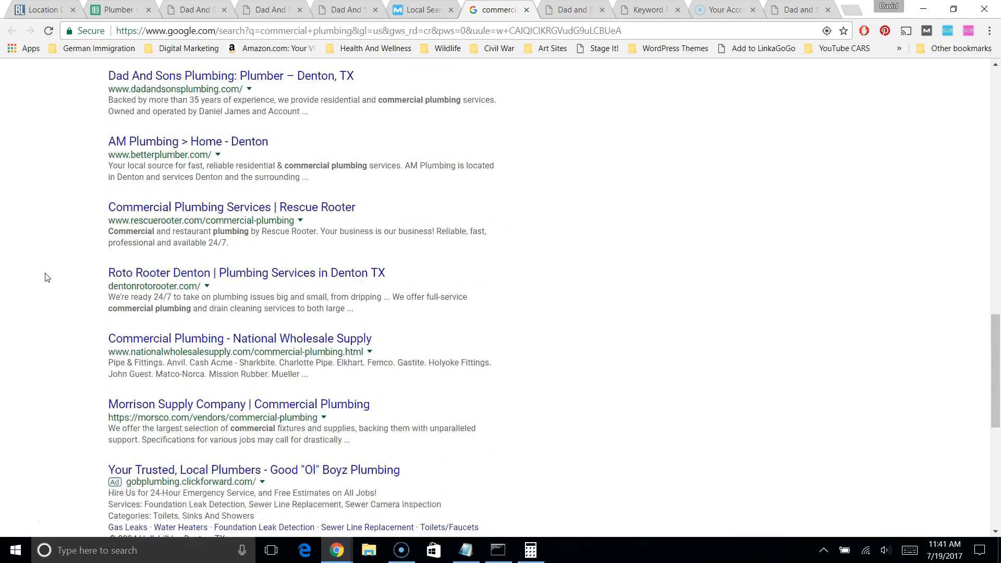
scroll(46, 278, up, 15)
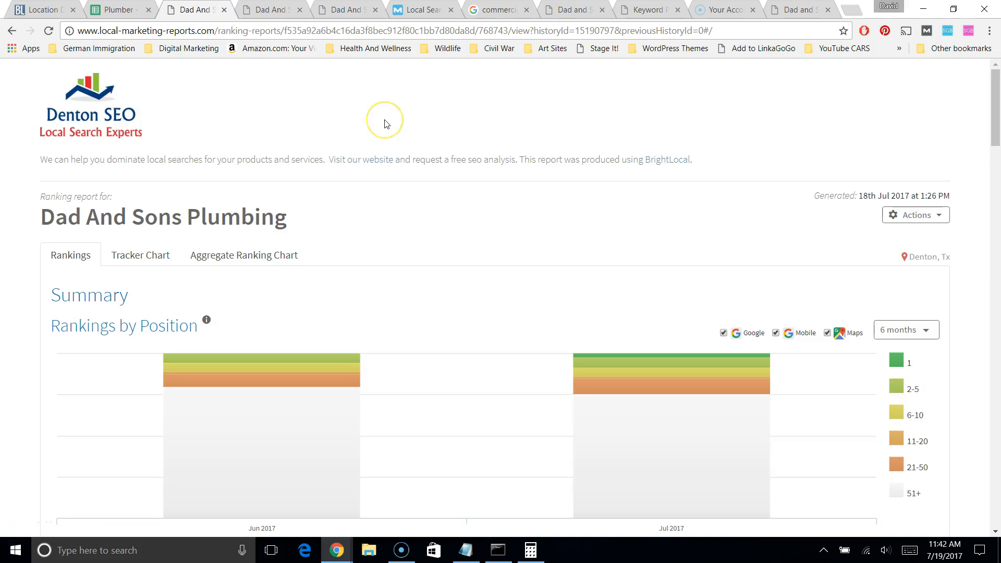
Step: Examine the Dad And Sons Plumbing ranking report, from the position summary through each keyword's Google, Mobile and Maps ranks
scroll(384, 124, down, 6)
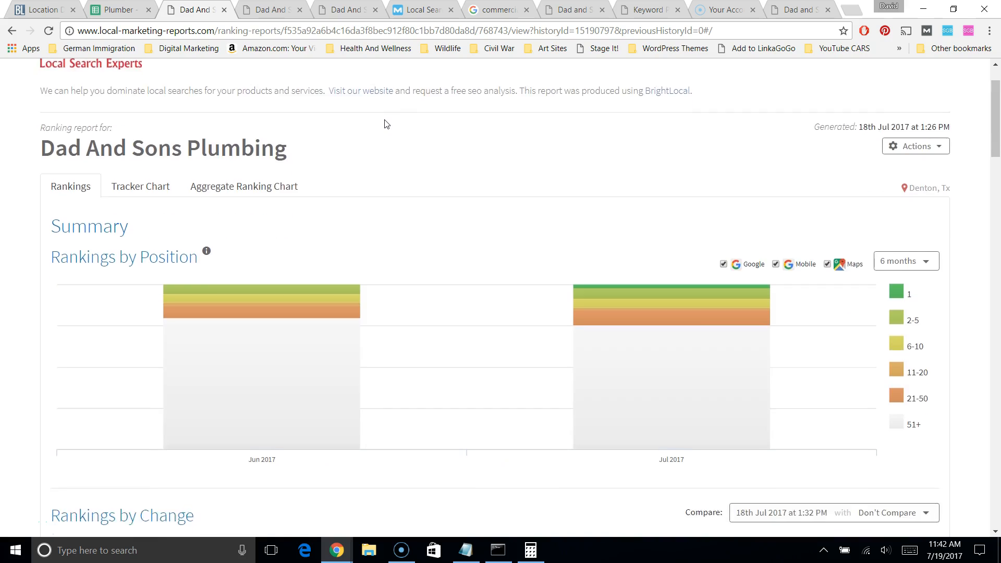
scroll(384, 126, down, 5)
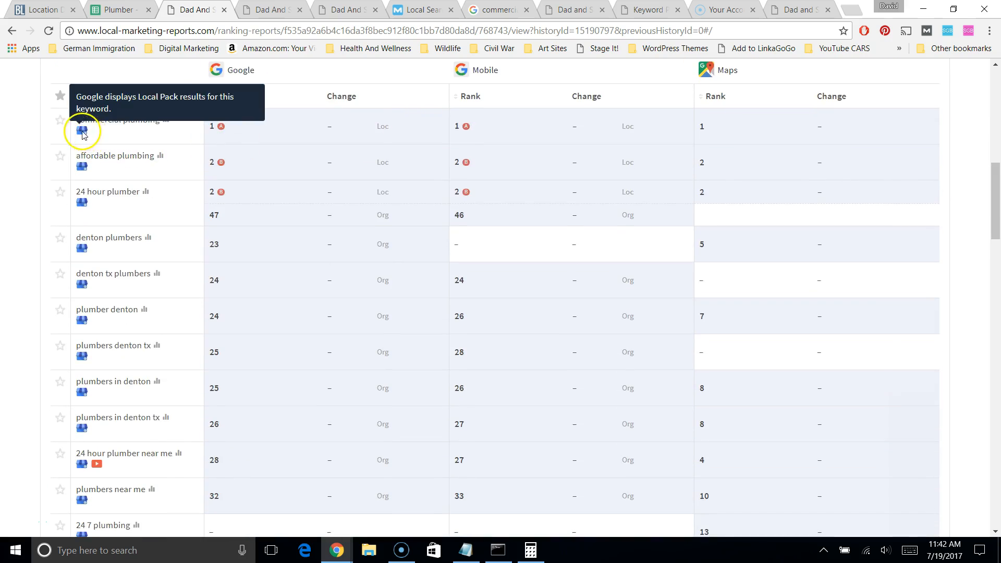
mouse_move(81, 166)
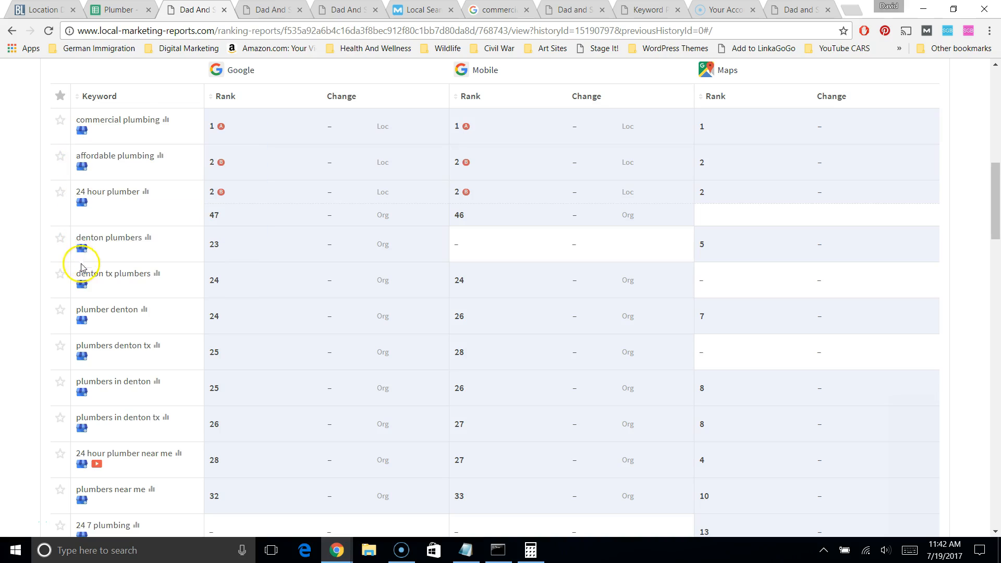
mouse_move(81, 286)
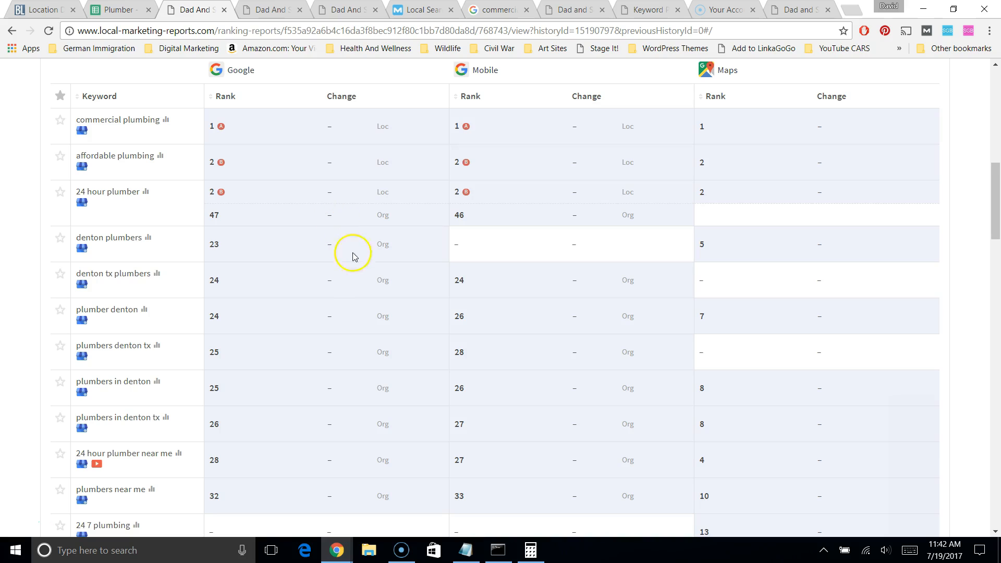
scroll(348, 443, down, 3)
scroll(347, 450, down, 8)
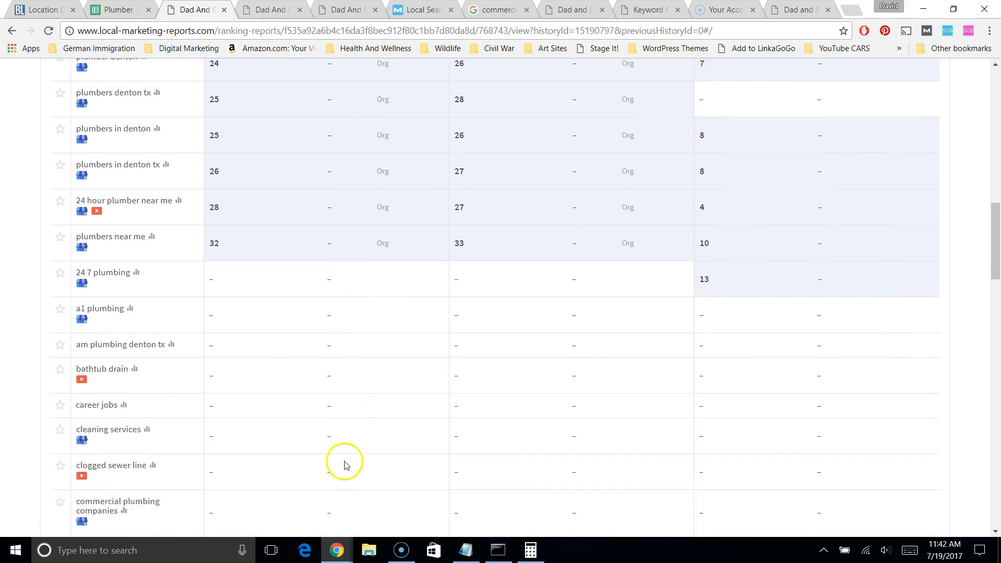
scroll(339, 458, down, 5)
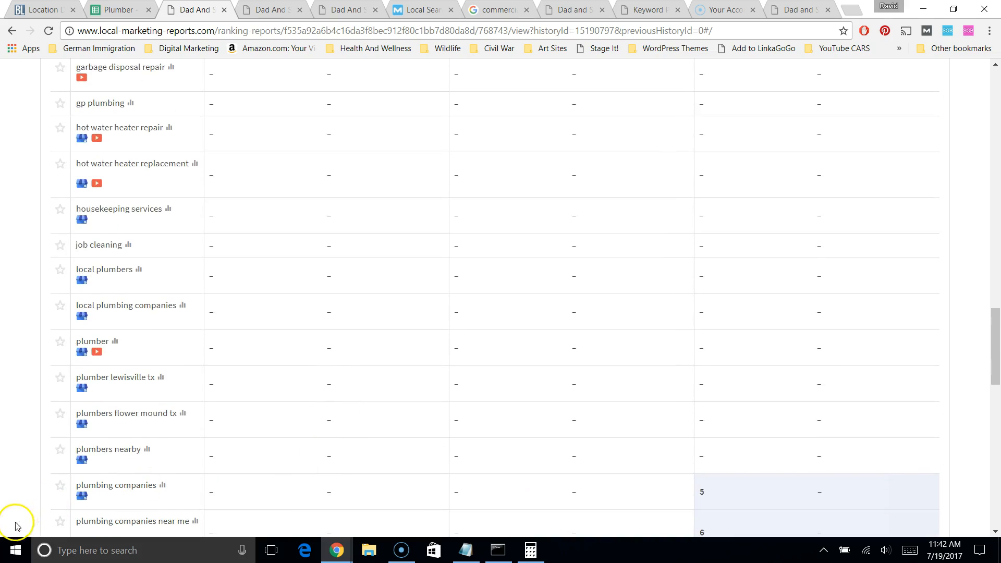
scroll(313, 386, up, 7)
scroll(625, 214, up, 7)
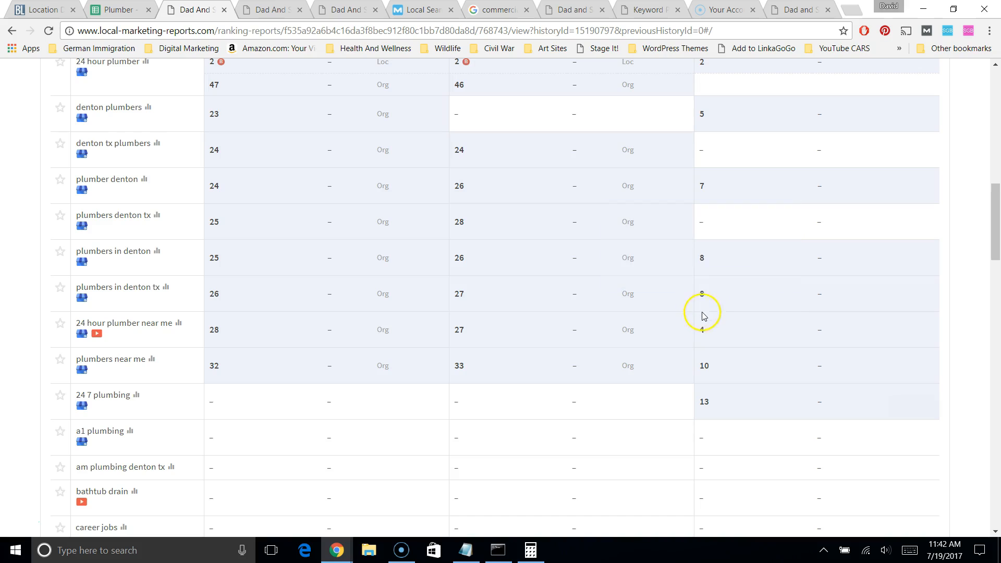
mouse_move(704, 340)
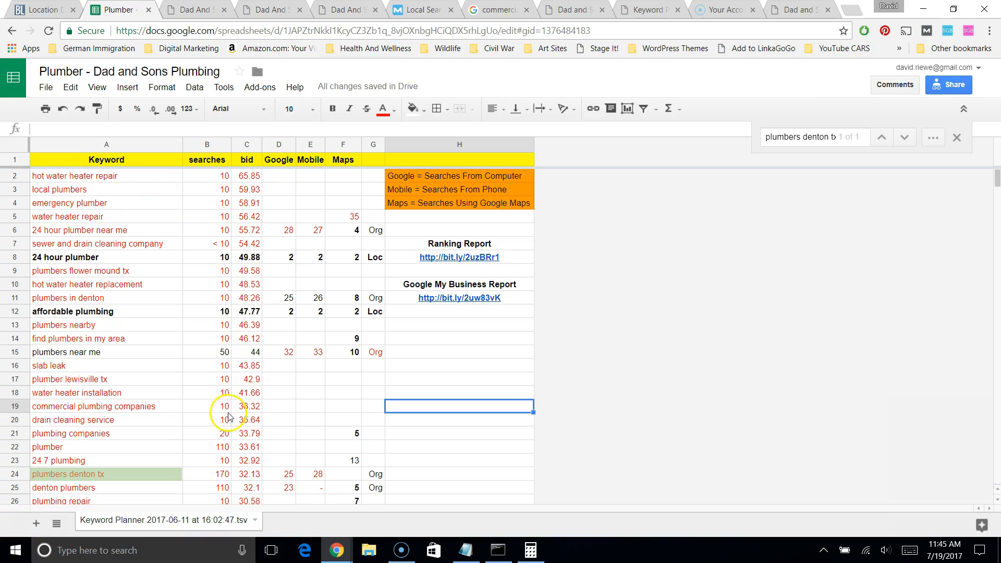
Step: Look through the full keyword list in the Plumber spreadsheet, comparing searches, bids and rankings down to the last keyword
scroll(223, 480, down, 5)
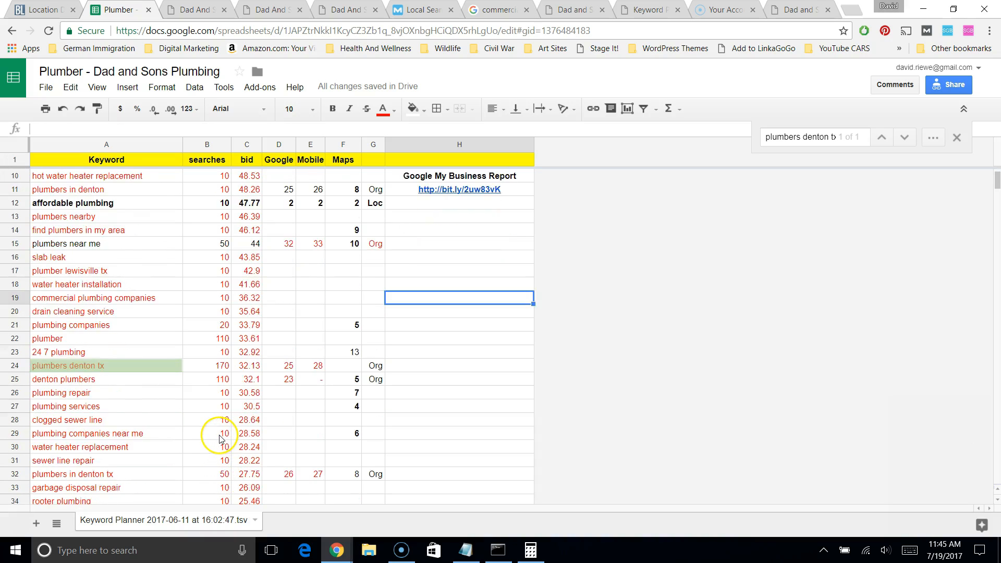
scroll(219, 440, down, 1)
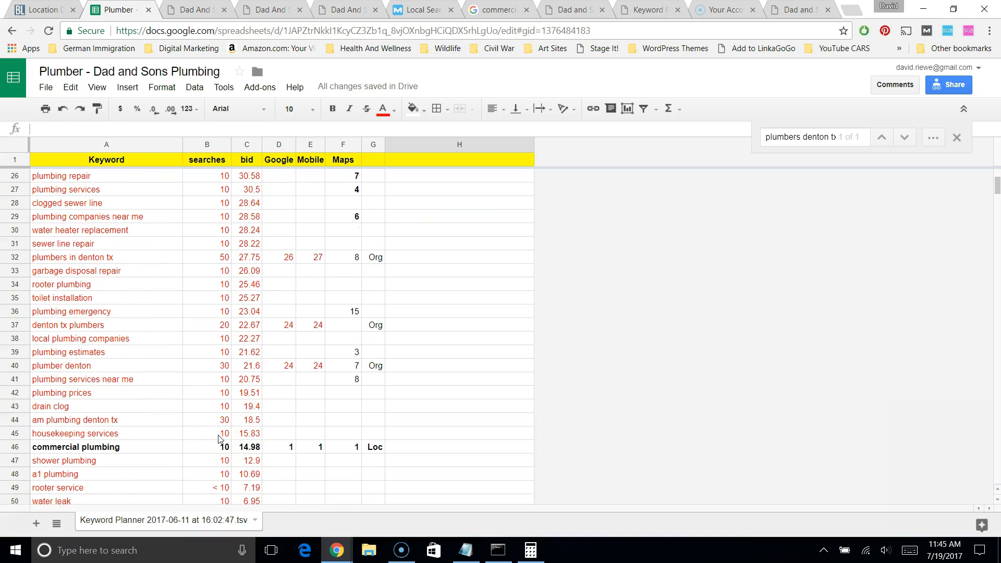
scroll(219, 439, up, 1)
scroll(219, 439, down, 2)
scroll(212, 446, down, 2)
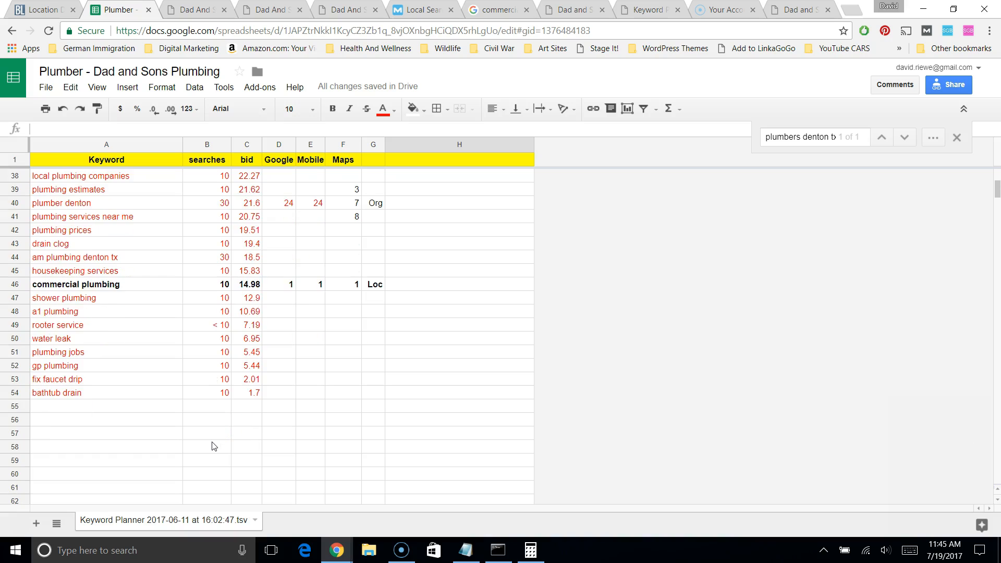
scroll(213, 447, up, 6)
scroll(210, 449, up, 2)
scroll(210, 449, up, 1)
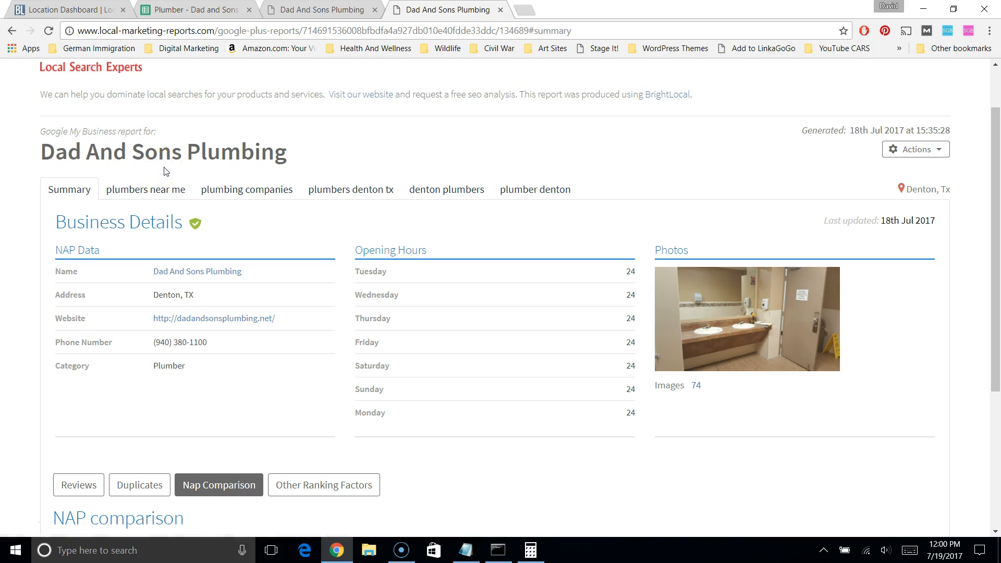
Step: View the Google My Business report's top 10 results for "plumbers near me", "plumbing companies" and "plumbers denton tx"
click(145, 190)
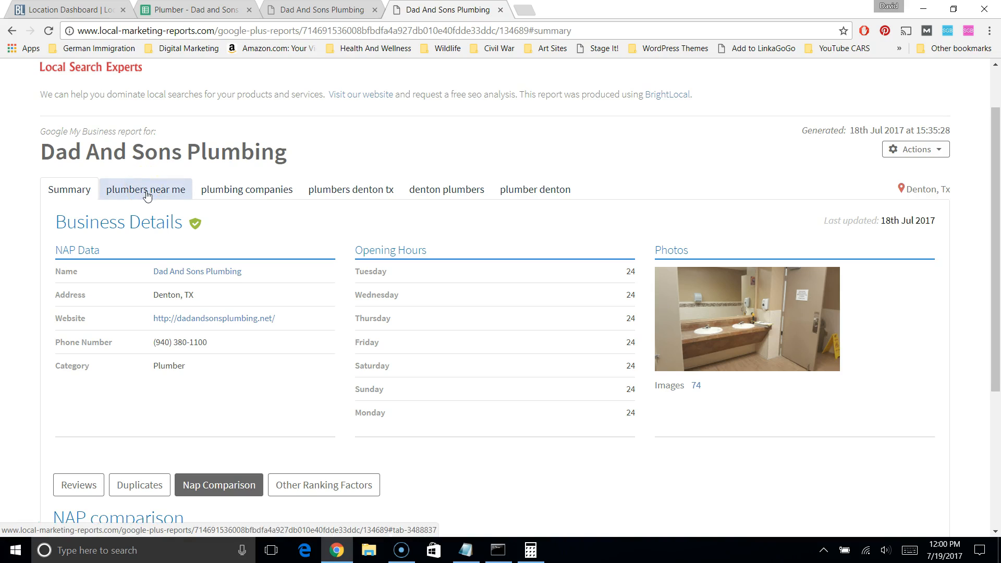
click(147, 194)
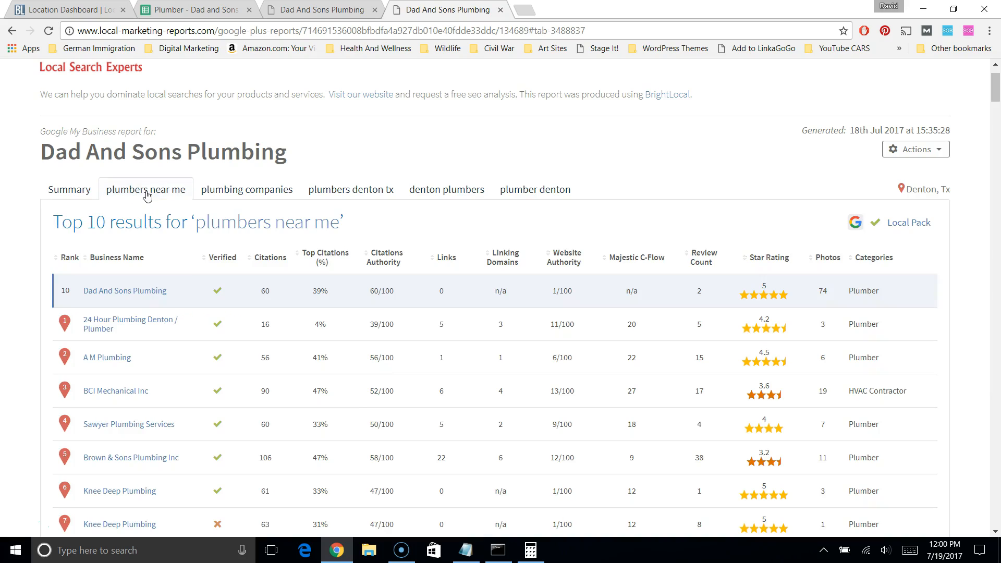
click(230, 193)
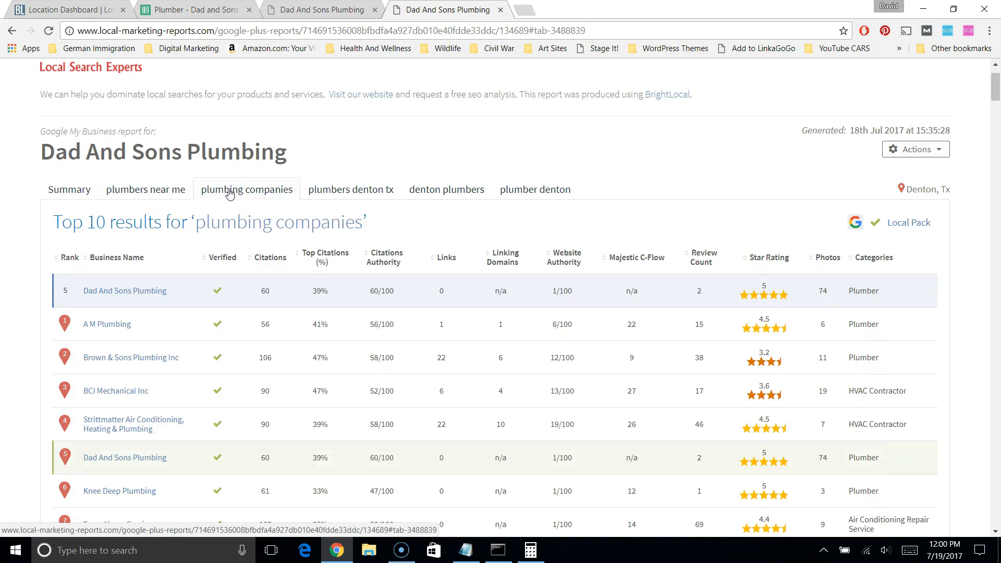
click(344, 197)
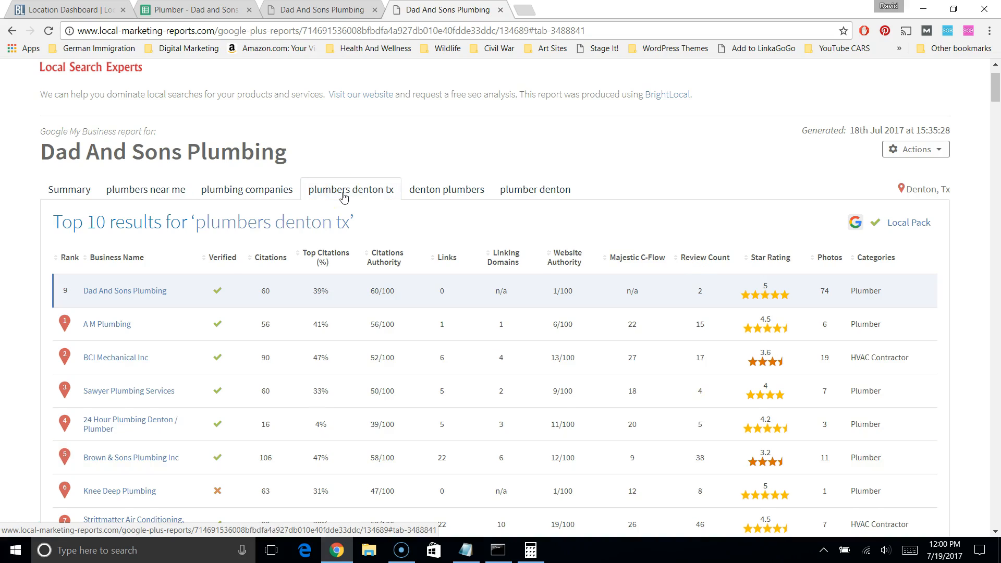
Step: Read the explanations of the Verified and citation columns for "plumbers denton tx" and skim the Citations Matrix below the results
mouse_move(220, 259)
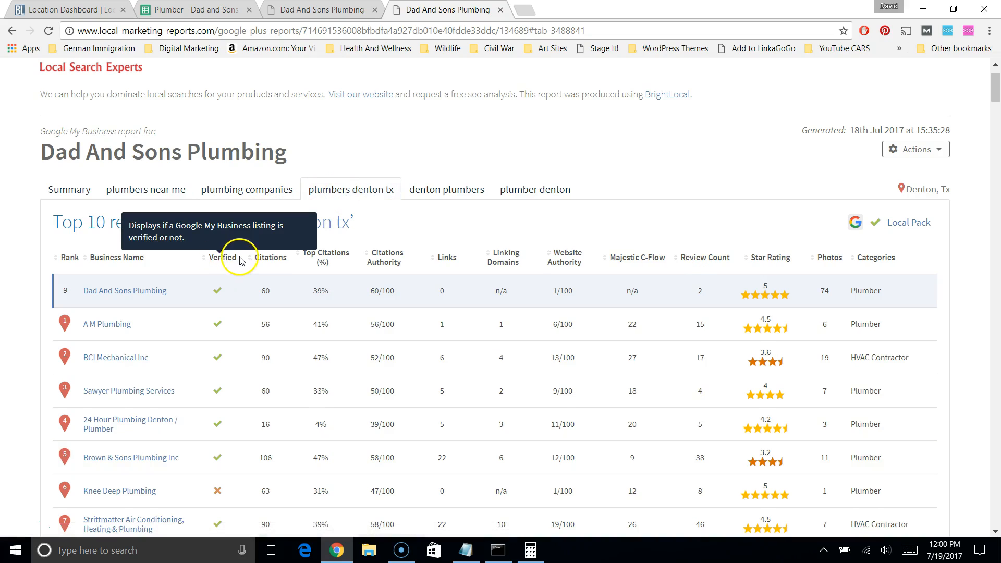
mouse_move(267, 261)
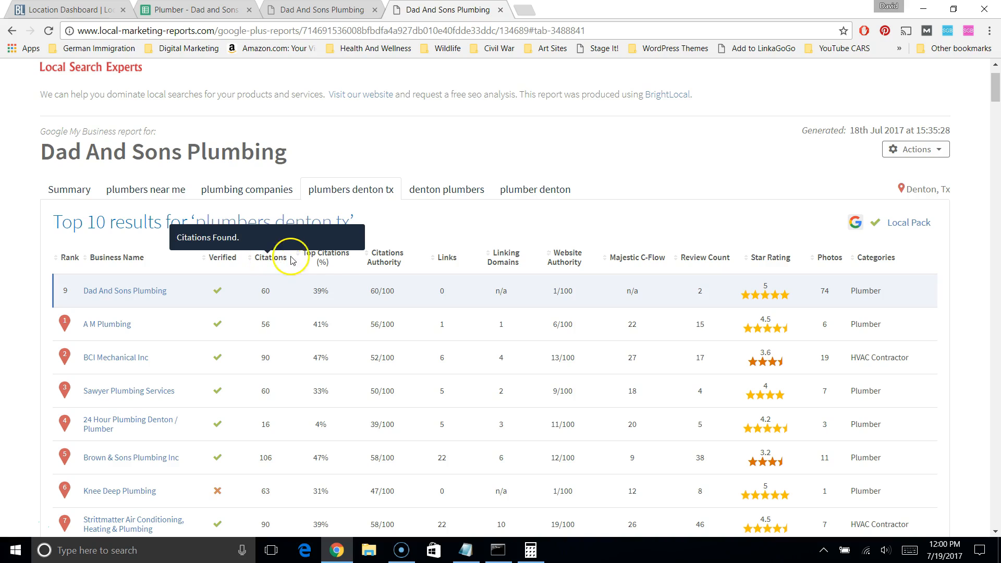
mouse_move(324, 264)
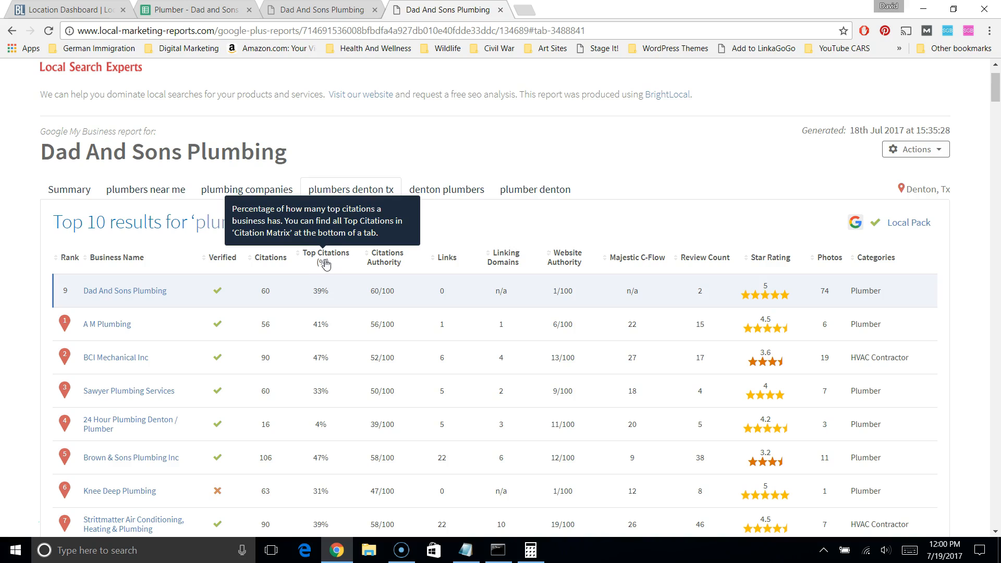
mouse_move(378, 266)
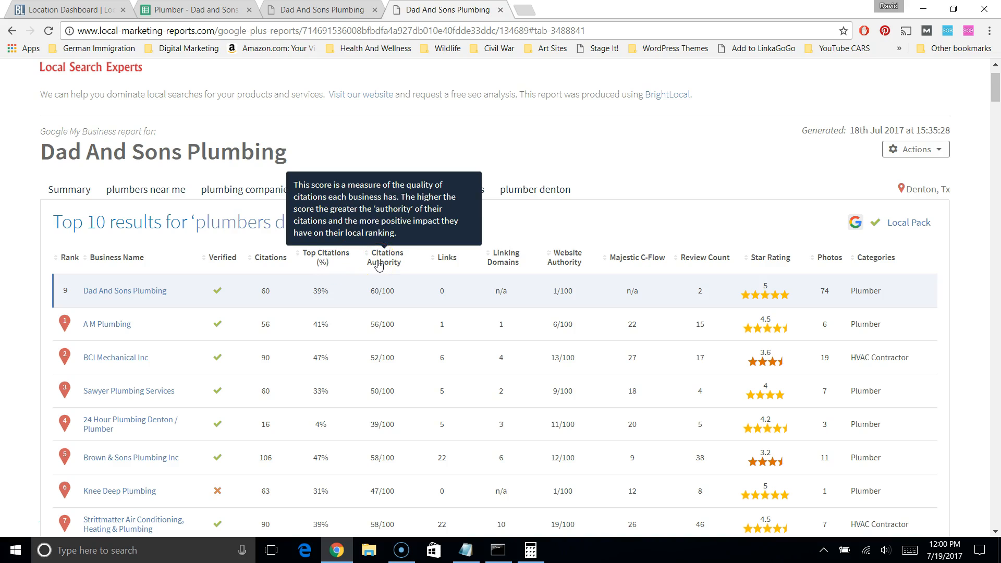
scroll(379, 265, down, 13)
scroll(376, 291, up, 2)
scroll(377, 292, down, 8)
scroll(376, 291, up, 12)
scroll(375, 291, up, 8)
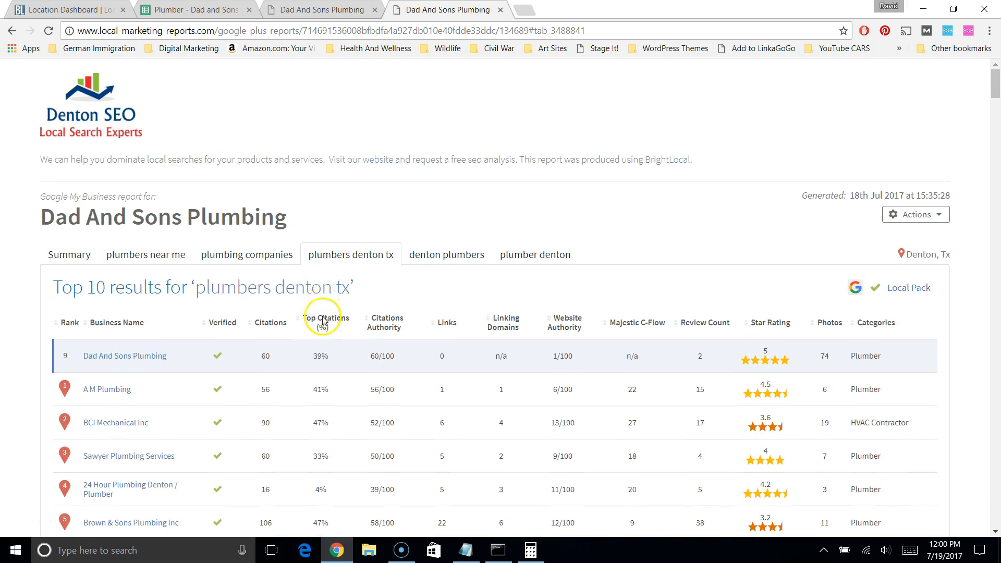
Step: Read the explanations of the Citations Authority, link, Website Authority, Majestic C-Flow, review, rating and photo columns
mouse_move(380, 322)
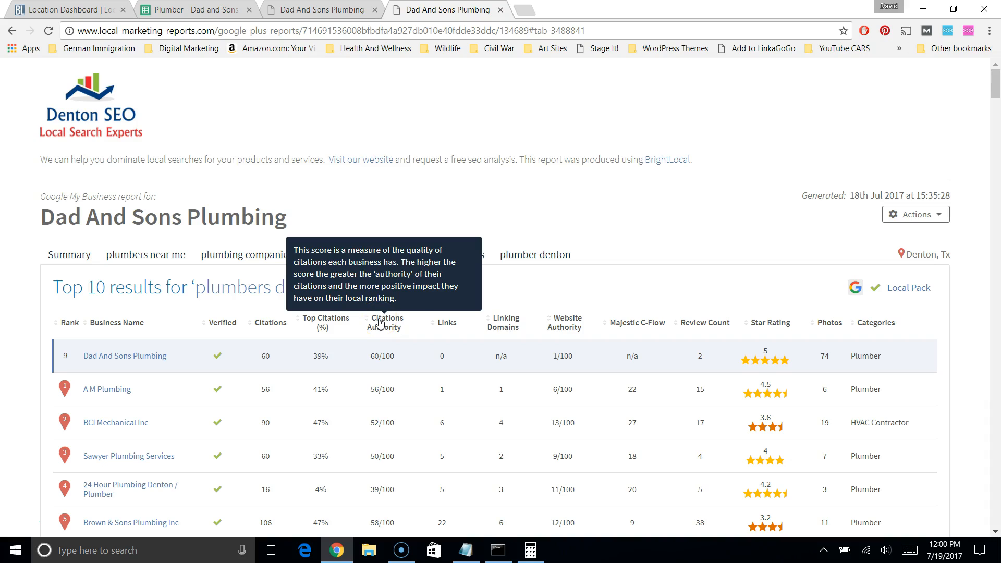
mouse_move(447, 327)
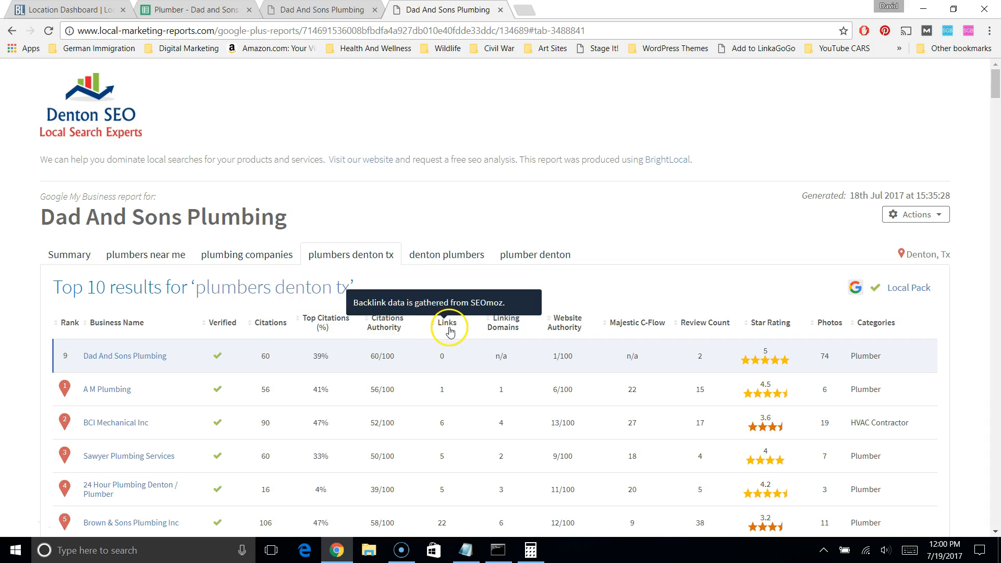
mouse_move(503, 328)
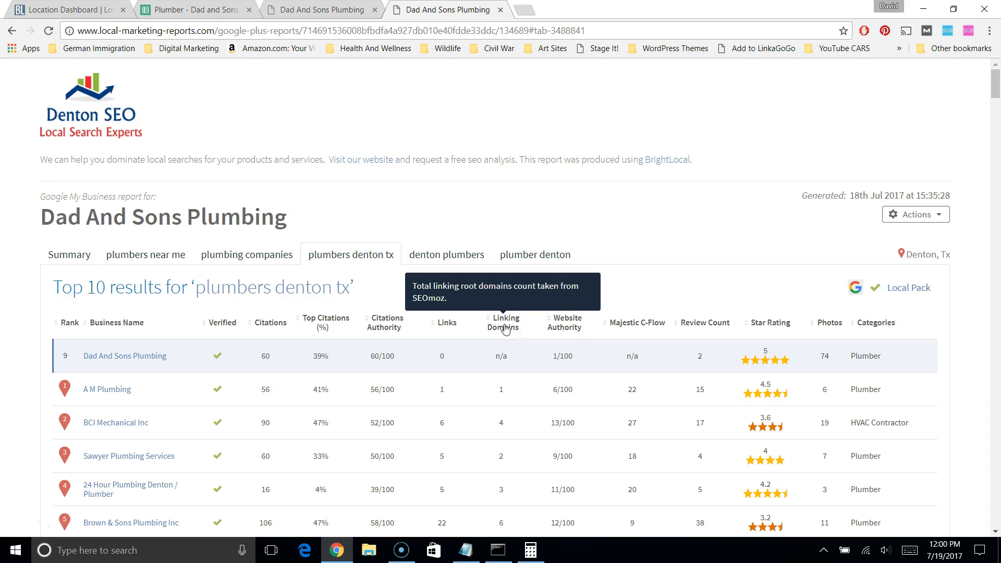
mouse_move(555, 325)
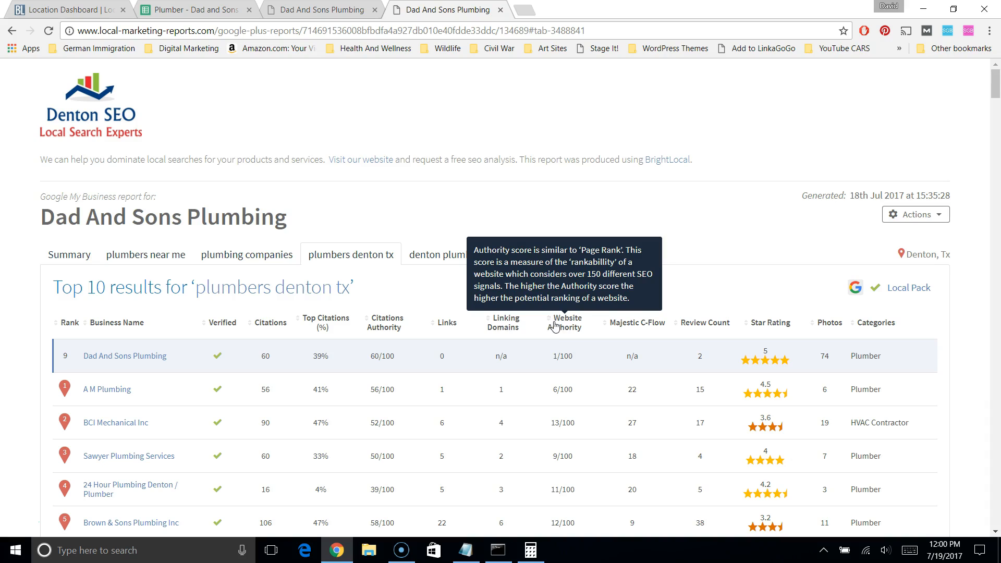
mouse_move(625, 326)
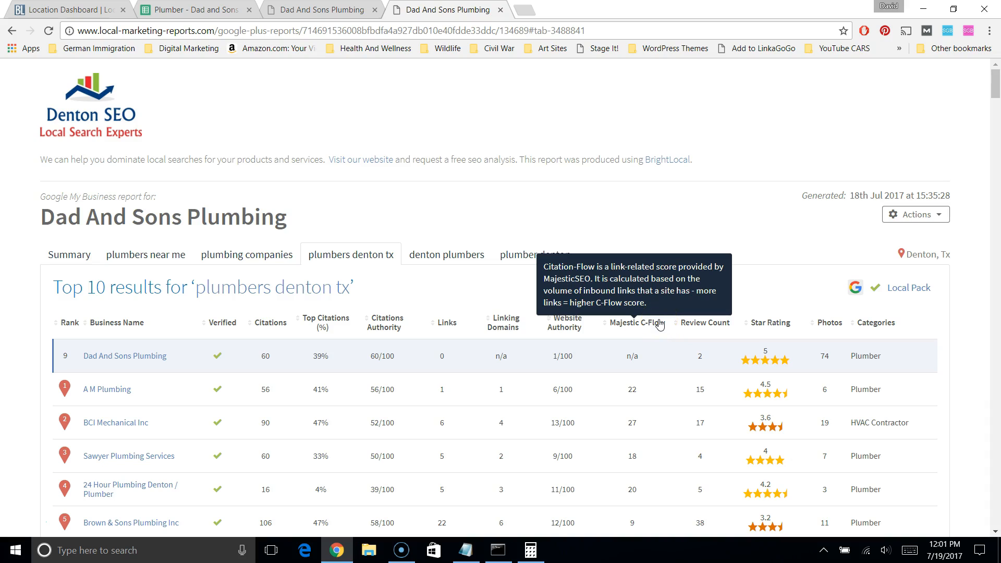
mouse_move(687, 329)
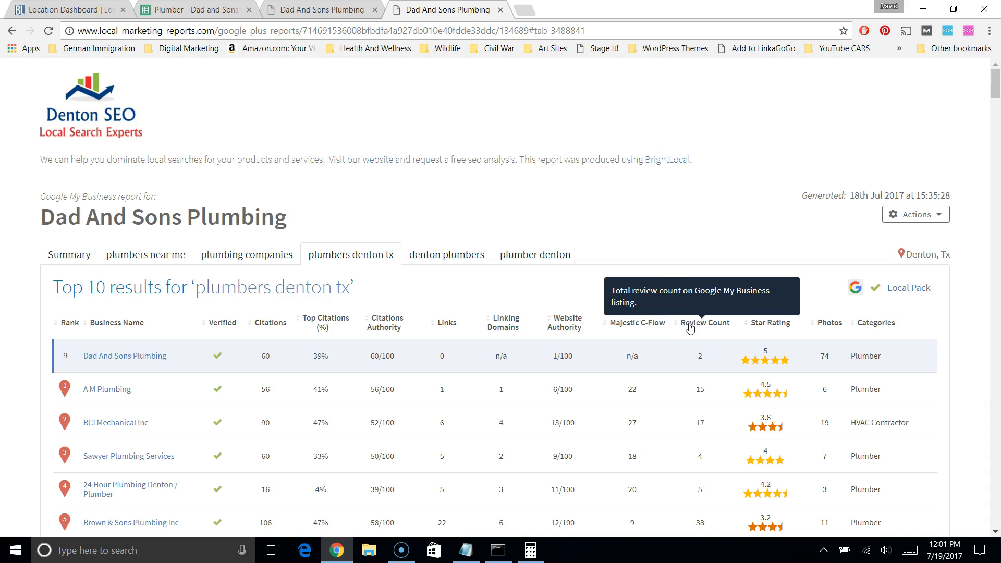
mouse_move(769, 329)
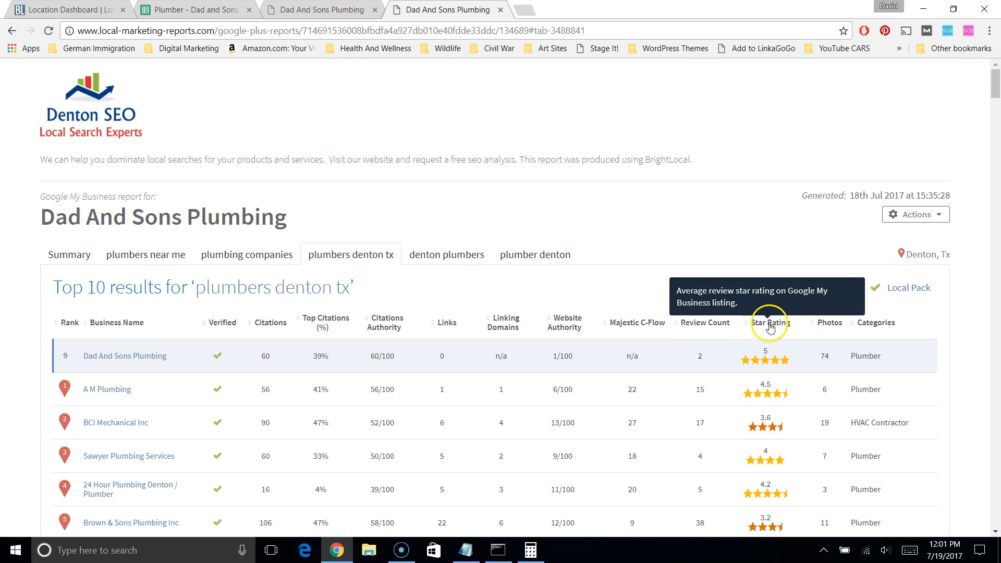
mouse_move(836, 327)
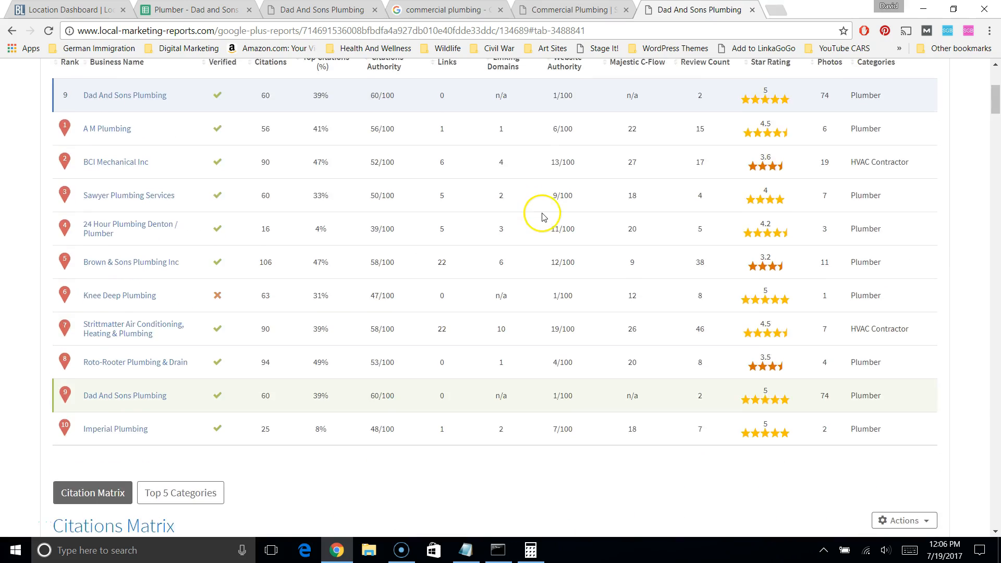
Step: Highlight the link and authority values in Dad And Sons Plumbing's row, and check its Google listing and commercial plumbing page
scroll(543, 218, up, 3)
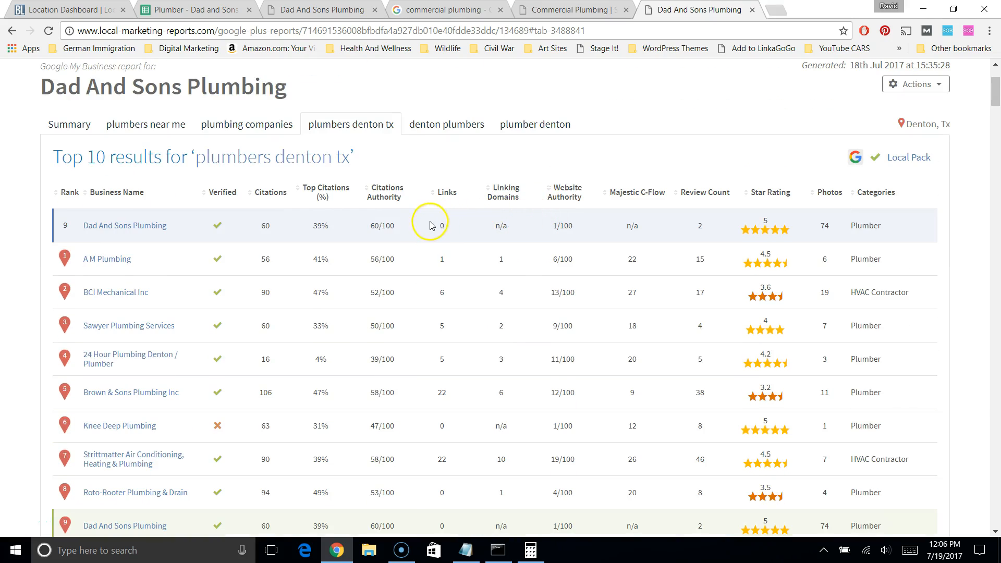
drag(437, 225, 643, 228)
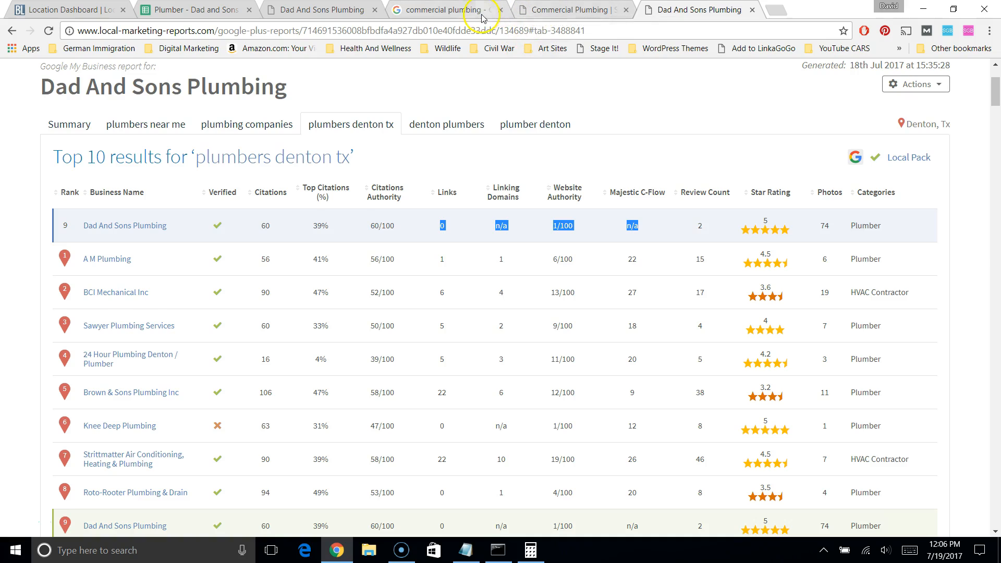
click(453, 10)
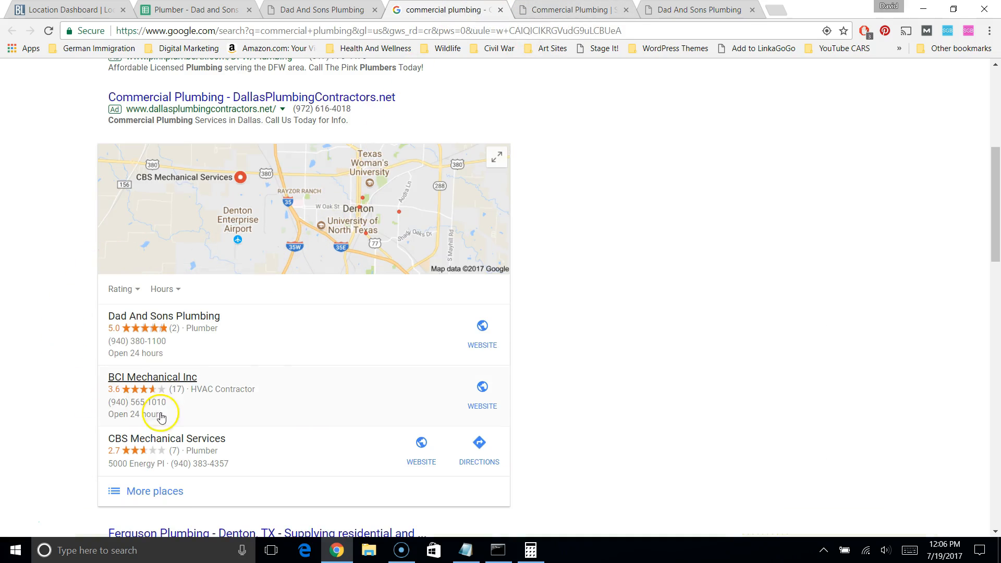
scroll(542, 197, up, 6)
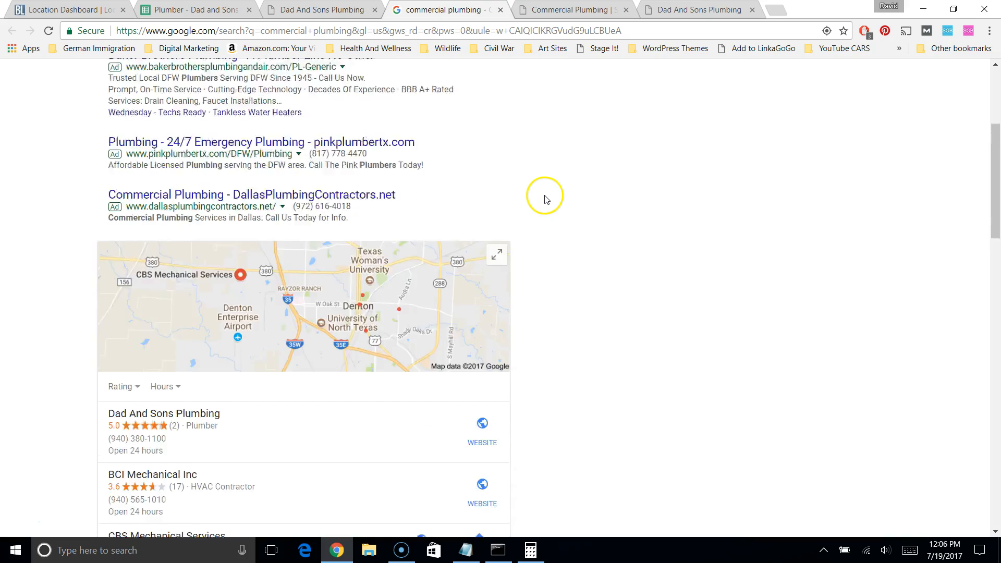
click(577, 13)
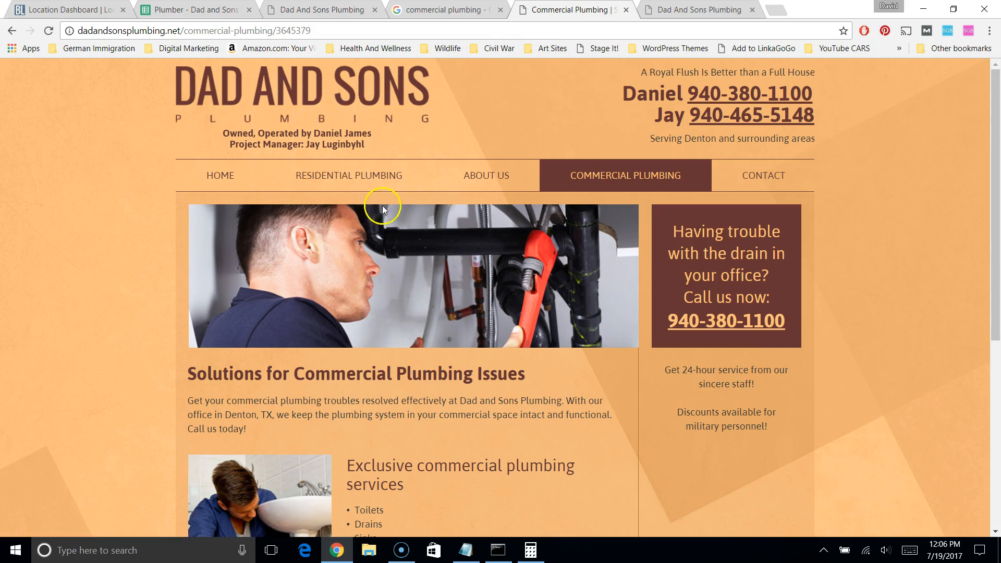
scroll(545, 104, down, 1)
Step: Open the 2017 Local Search Ranking Factors survey from the Google My Business report and highlight the On-Page Signals factor for the local pack
click(692, 12)
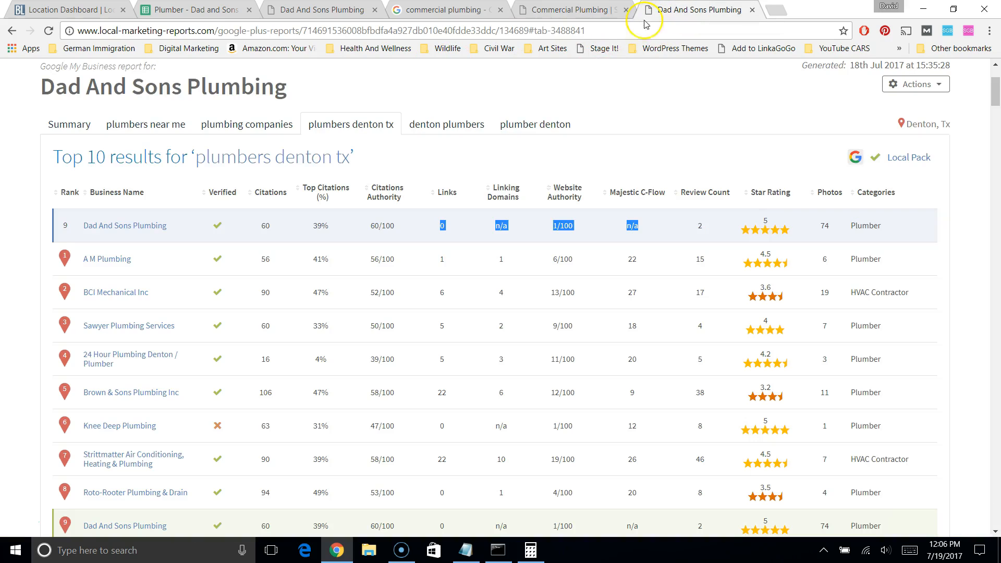
scroll(594, 279, down, 7)
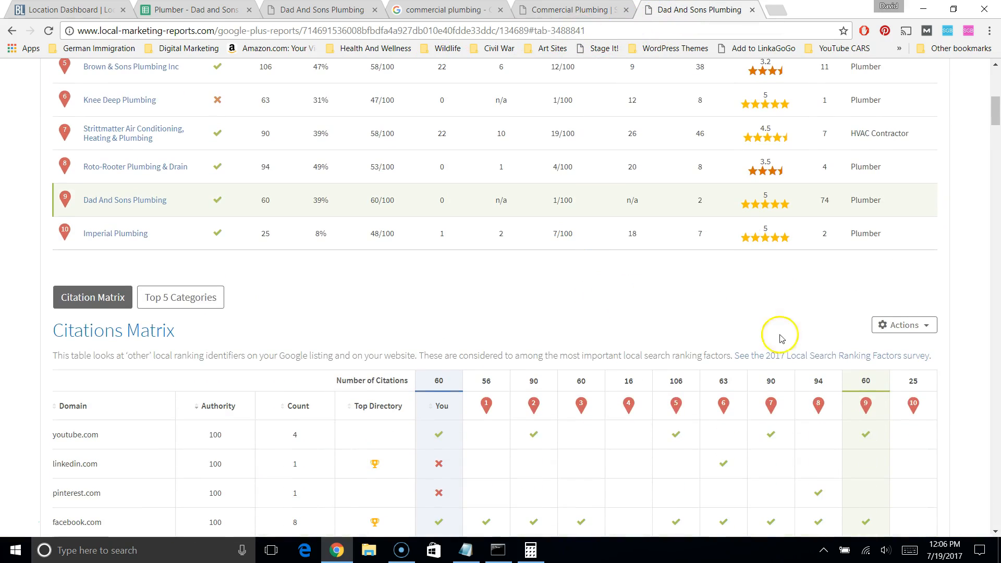
click(814, 355)
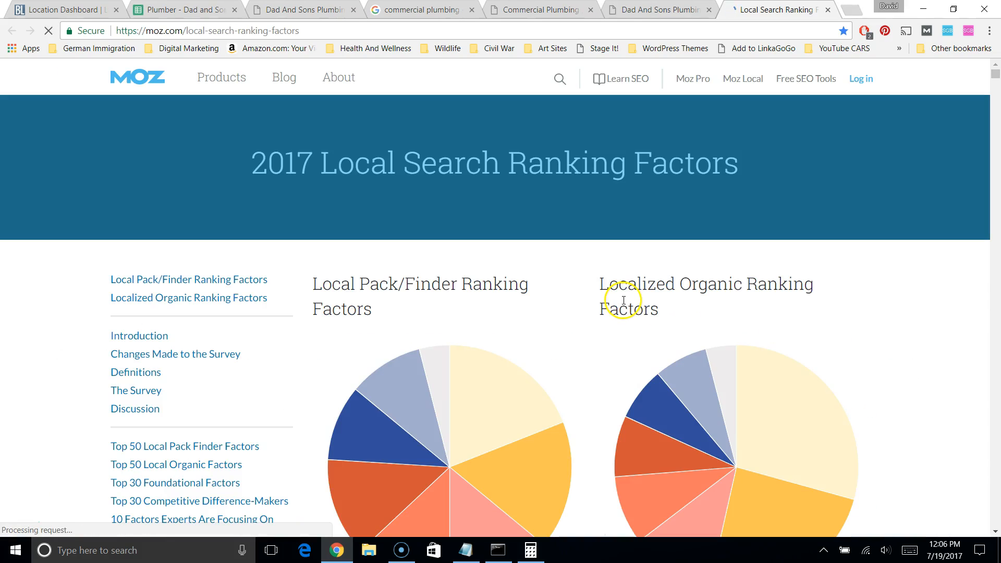
scroll(615, 307, down, 3)
scroll(613, 309, down, 2)
drag(464, 376, 322, 359)
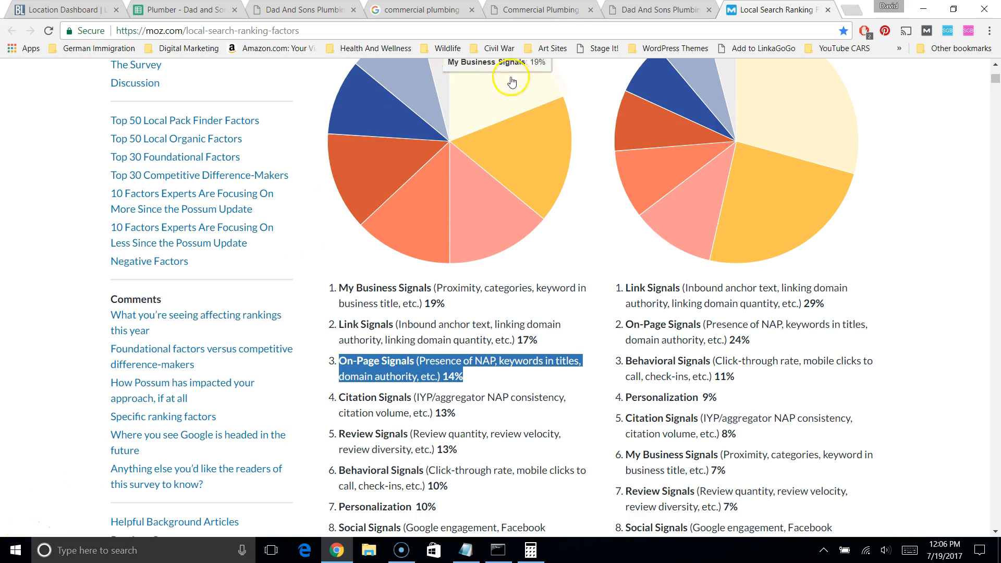
Step: Revisit the company's commercial plumbing page and the ads and local map listings in Google's "commercial plumbing" results
click(524, 13)
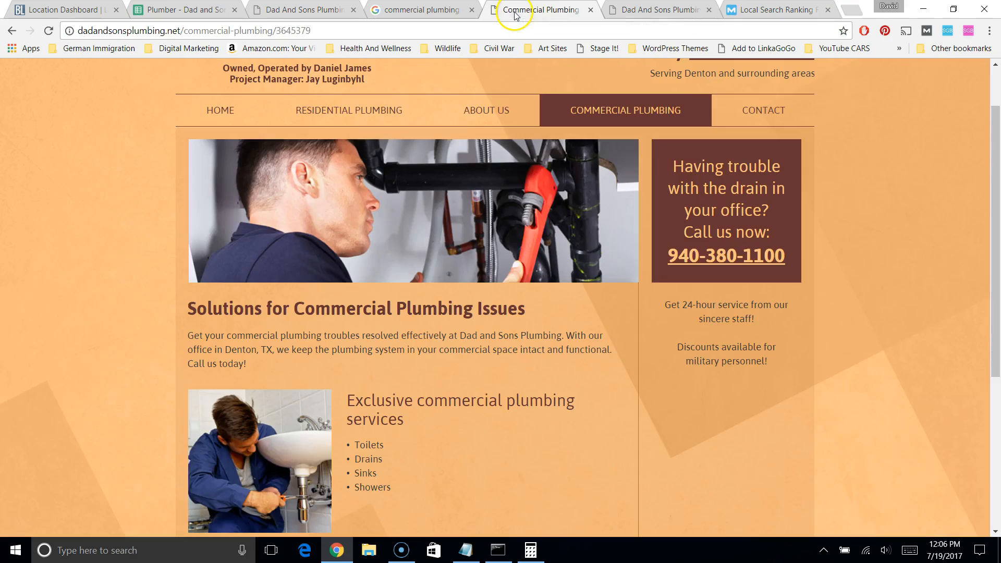
click(415, 13)
scroll(310, 241, down, 5)
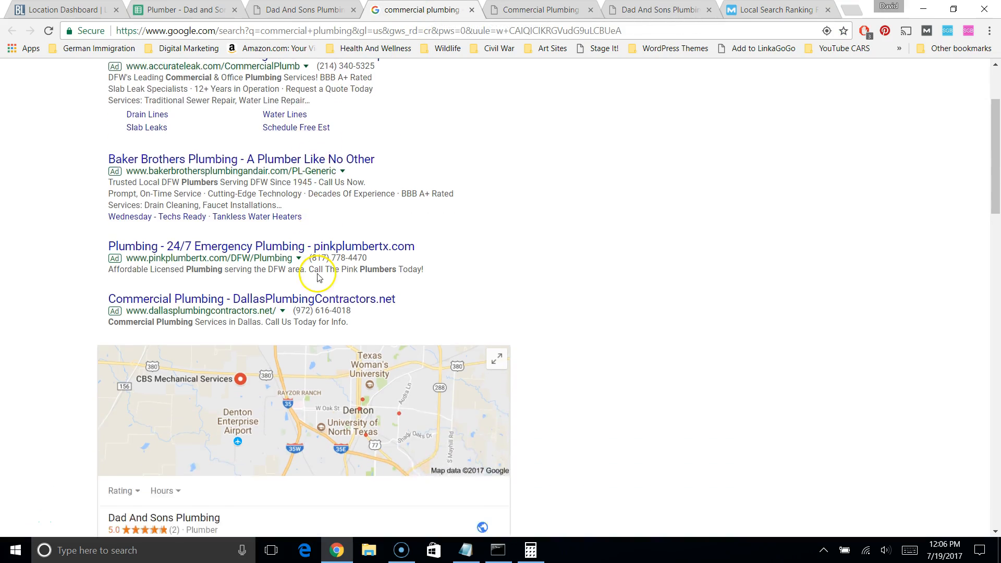
scroll(98, 393, down, 3)
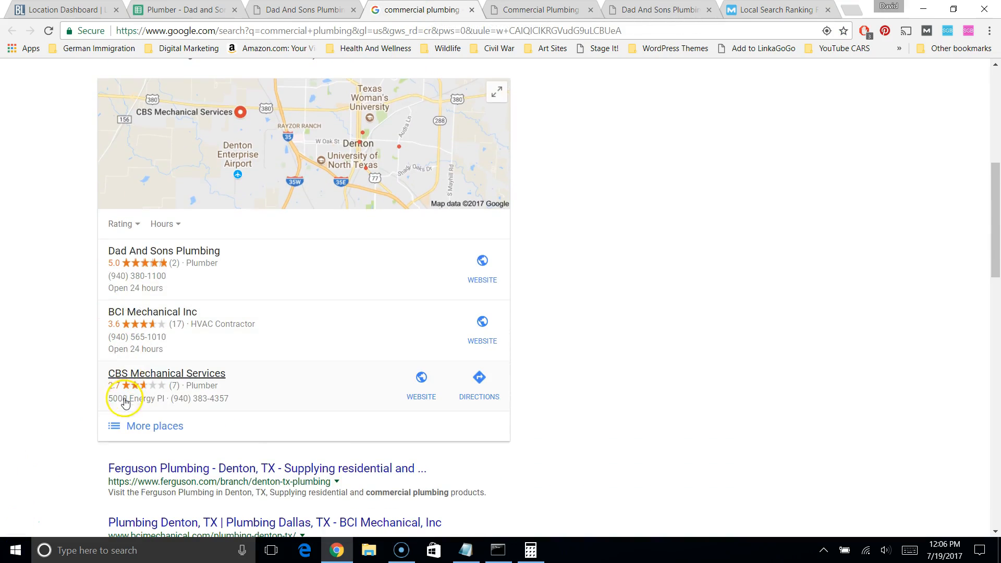
Step: Review the keywords and their Google, Mobile and Maps rankings in the Plumber spreadsheet, down to "commercial plumbing"
click(207, 16)
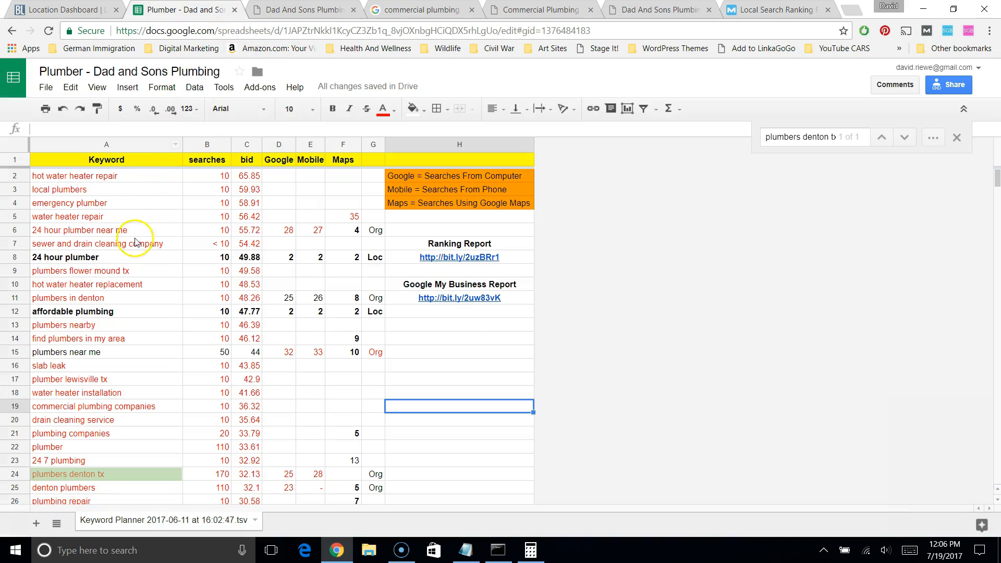
scroll(119, 267, down, 1)
scroll(119, 267, down, 10)
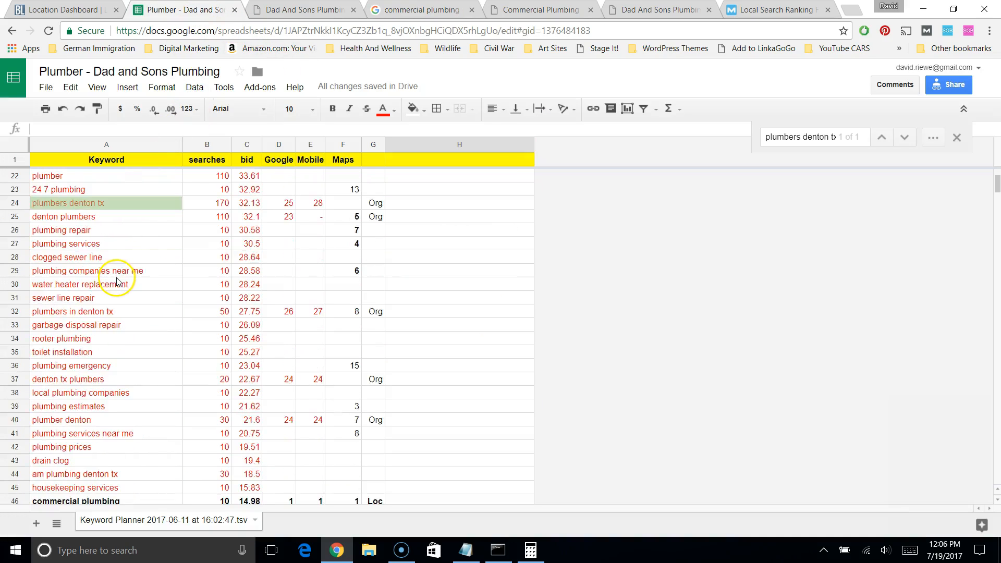
scroll(116, 282, up, 5)
scroll(116, 281, up, 6)
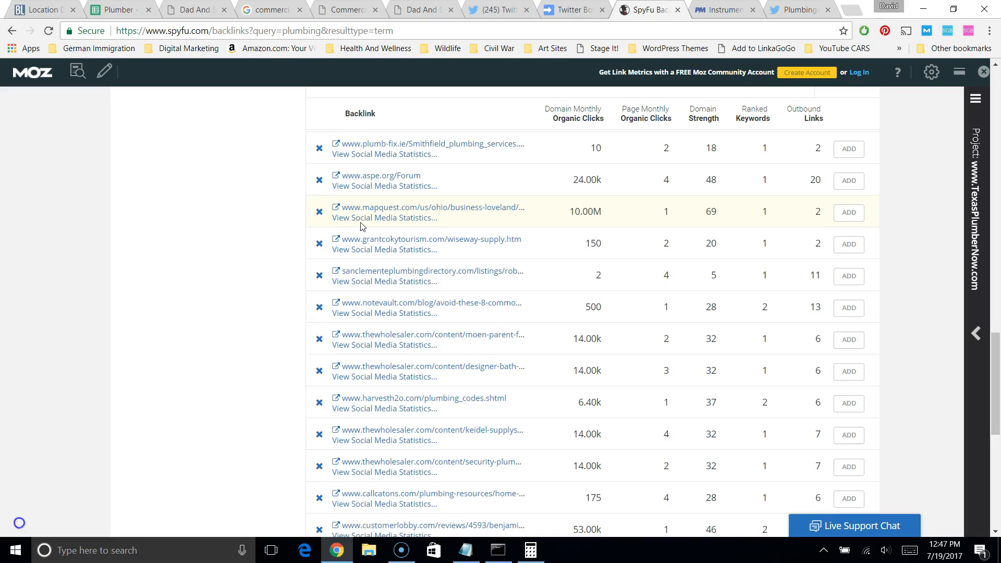
Step: Close the Moz toolbar on SpyFu's backlinks page and go back to the start of the "plumbing" results
scroll(357, 223, up, 3)
click(983, 72)
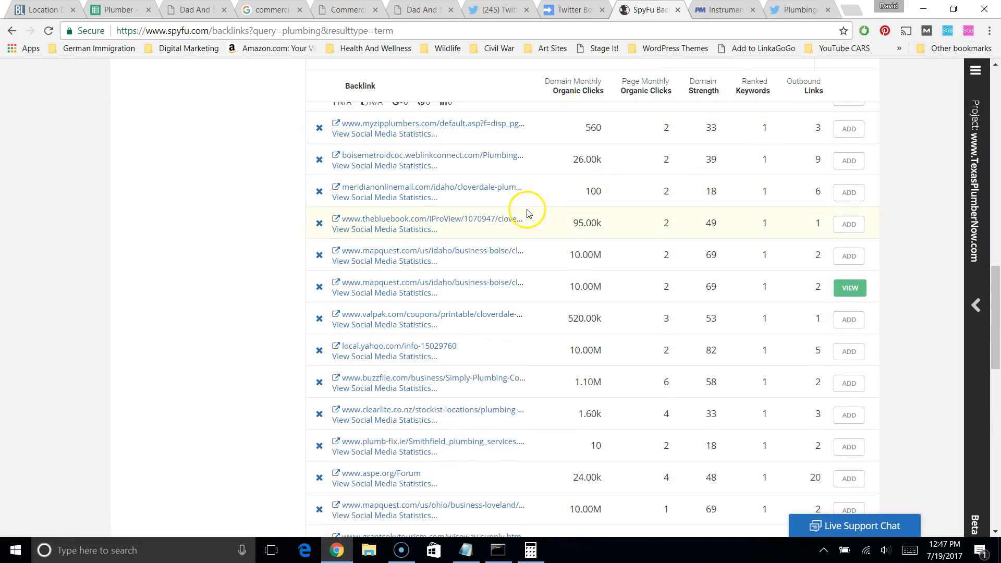
scroll(525, 212, up, 7)
scroll(526, 214, up, 8)
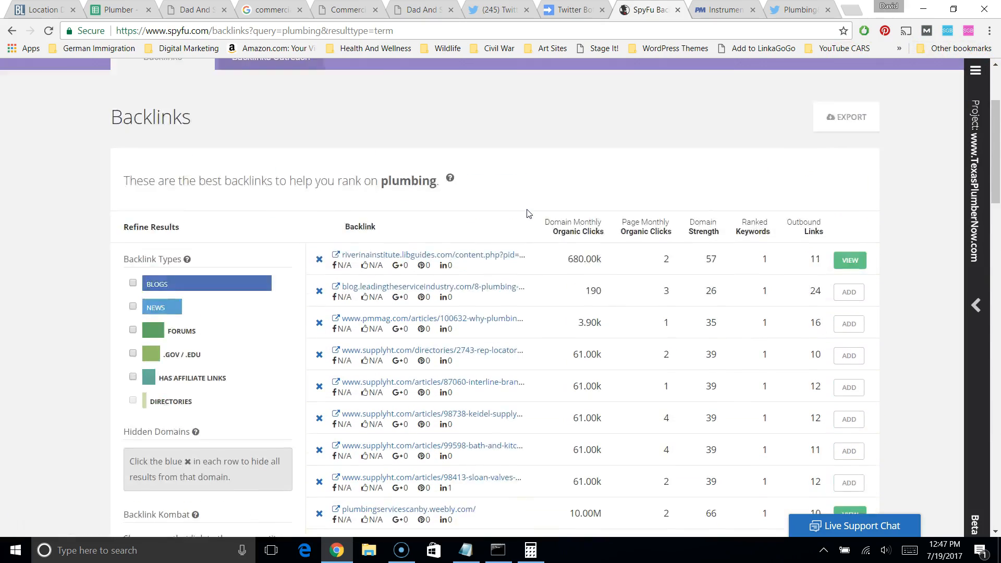
scroll(528, 213, up, 2)
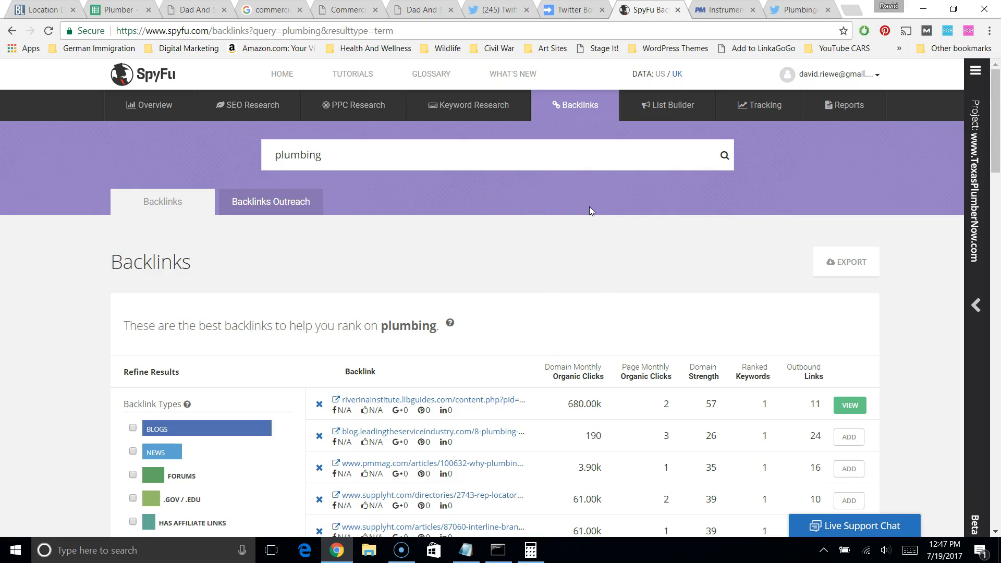
Step: Highlight the search term "plumbing" in SpyFu and look through its suggested backlinks to the end of the first 50 rows
double_click(305, 155)
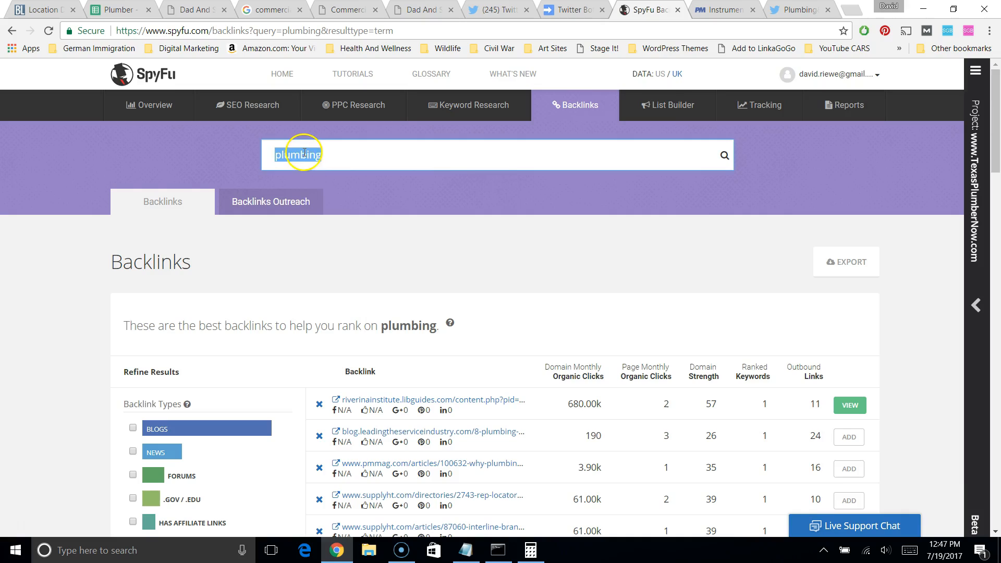
scroll(522, 203, down, 1)
scroll(563, 240, down, 10)
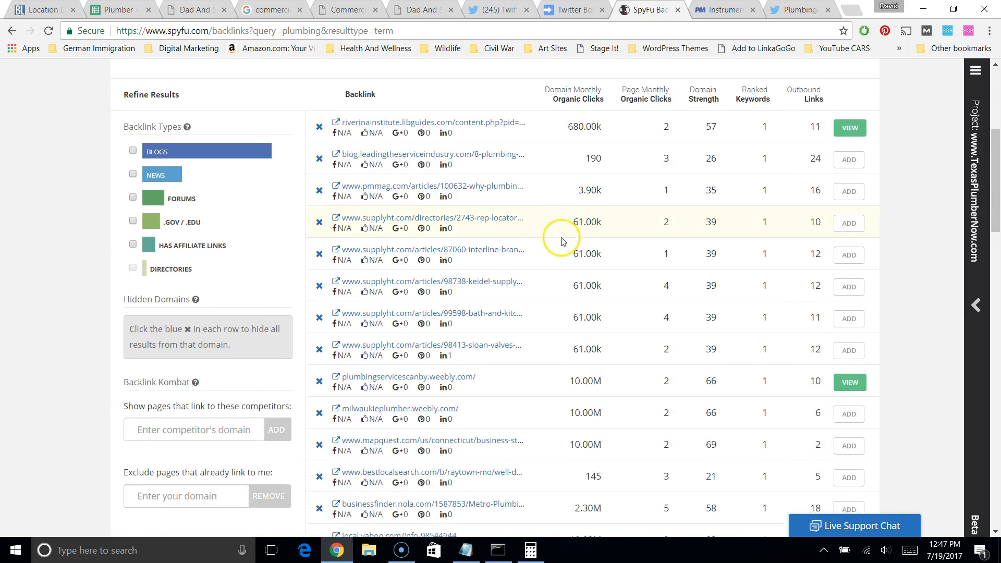
scroll(559, 244, down, 15)
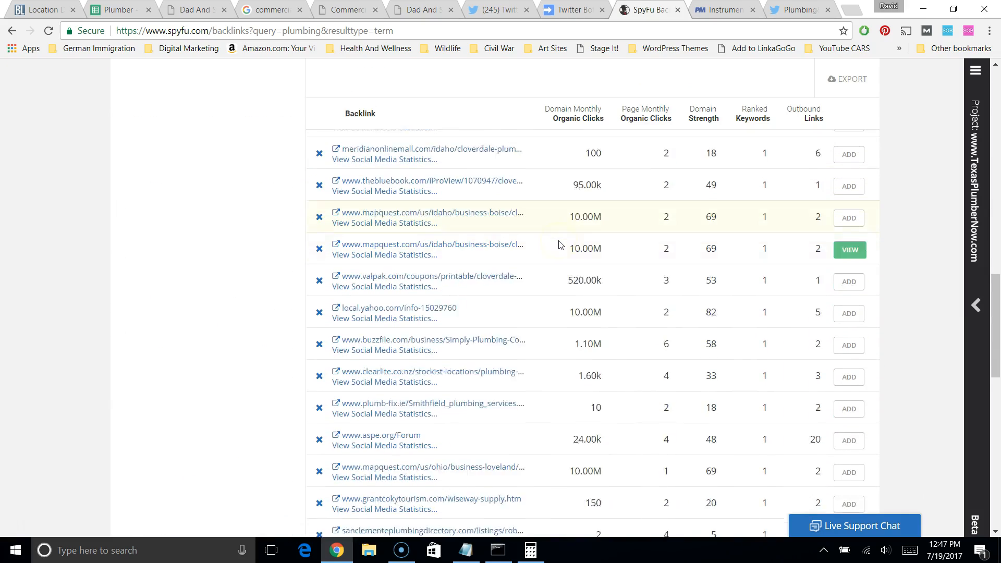
scroll(560, 245, down, 1)
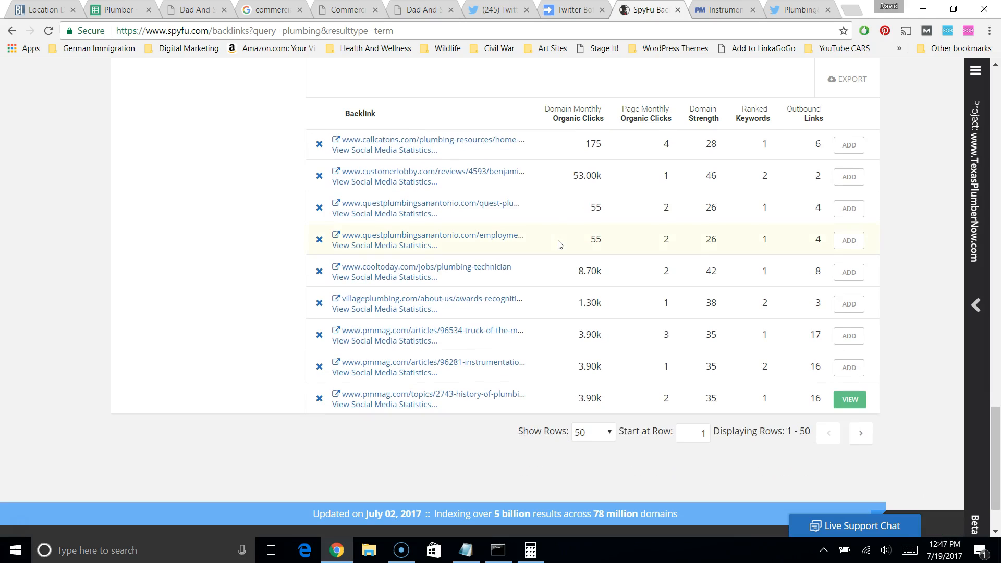
Step: View the saved pmmag.com history-of-plumbing backlink and approve its discovered contact Plumbing & Mechanical
click(850, 400)
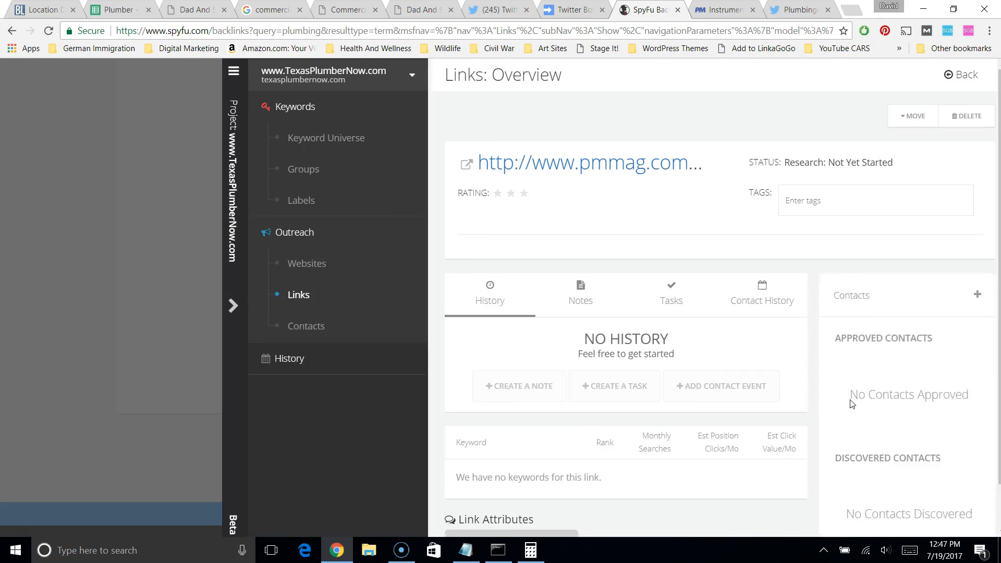
scroll(813, 322, down, 6)
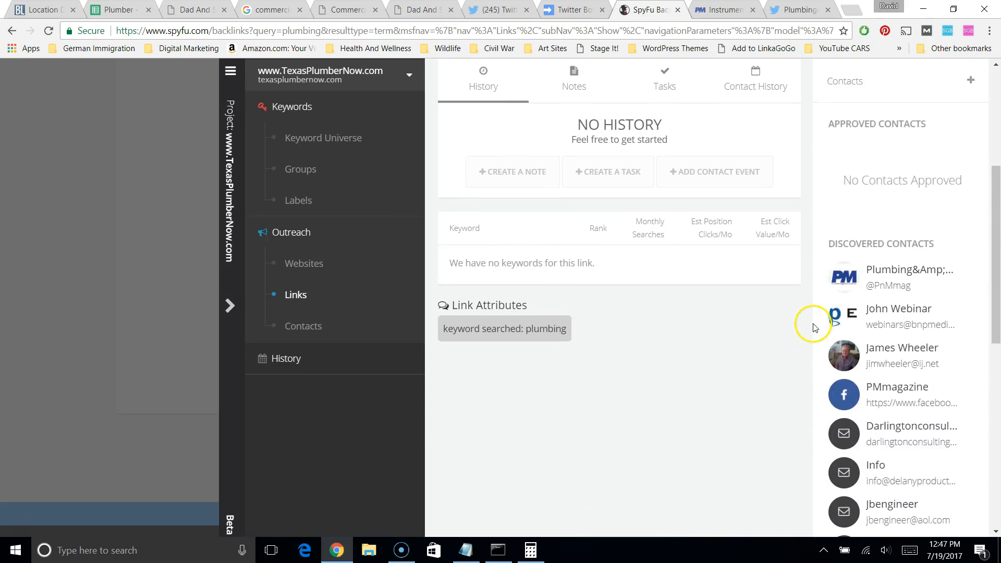
mouse_move(884, 218)
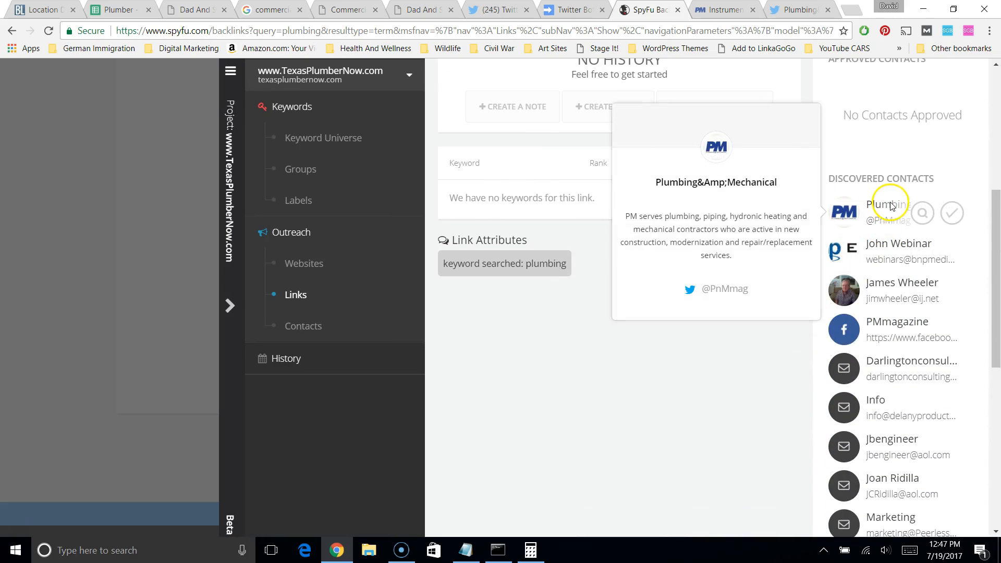
click(955, 216)
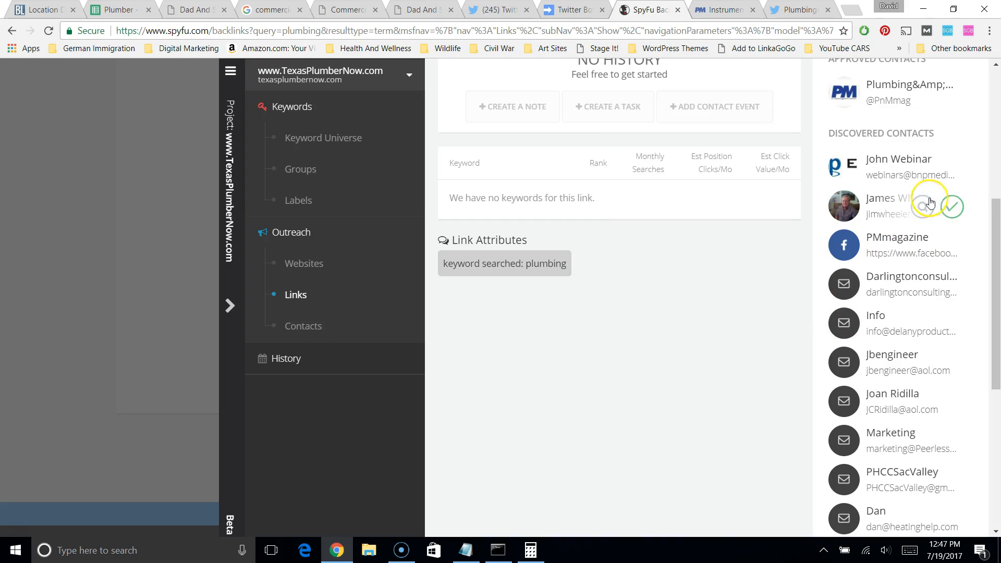
scroll(875, 217, up, 4)
click(862, 292)
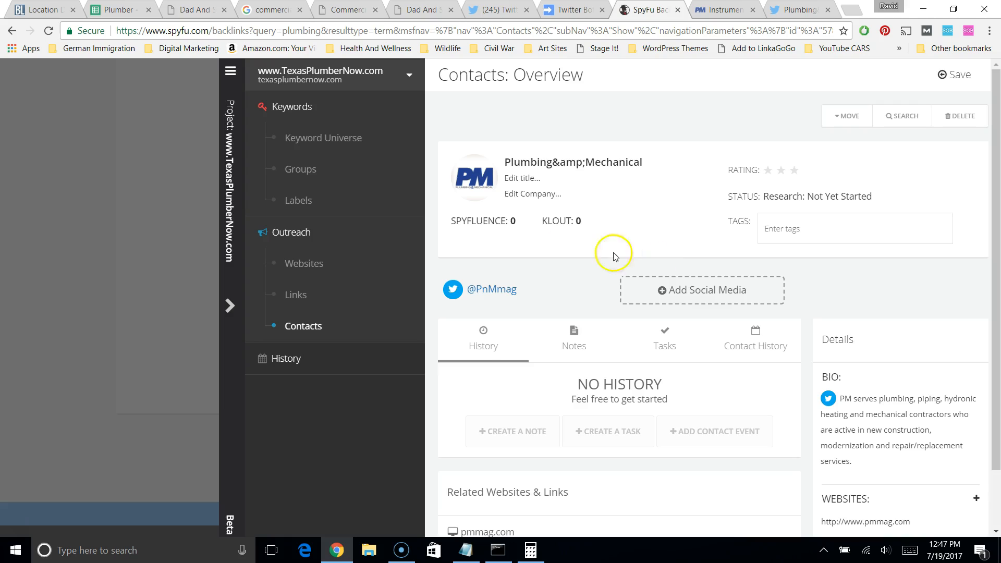
click(477, 288)
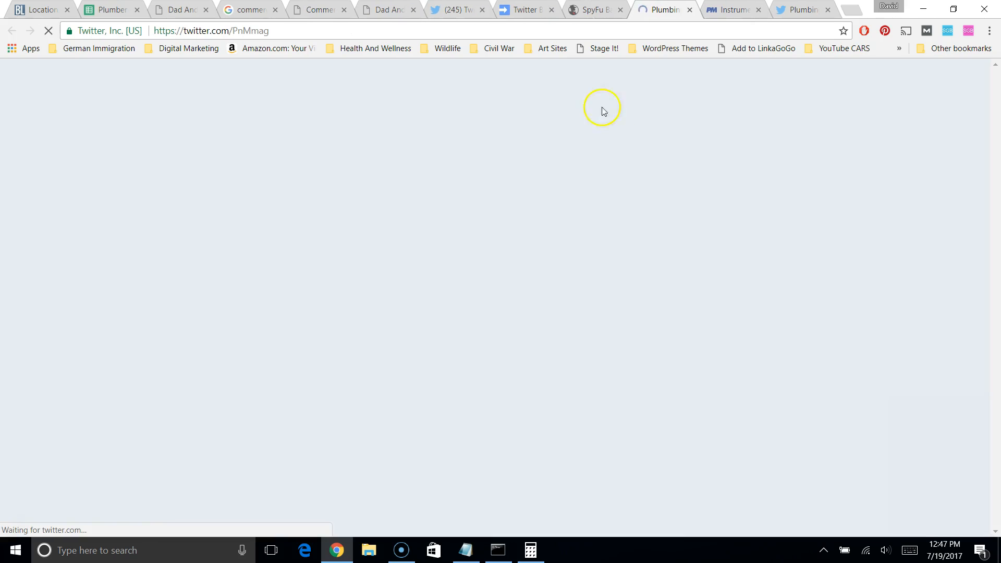
scroll(589, 224, down, 6)
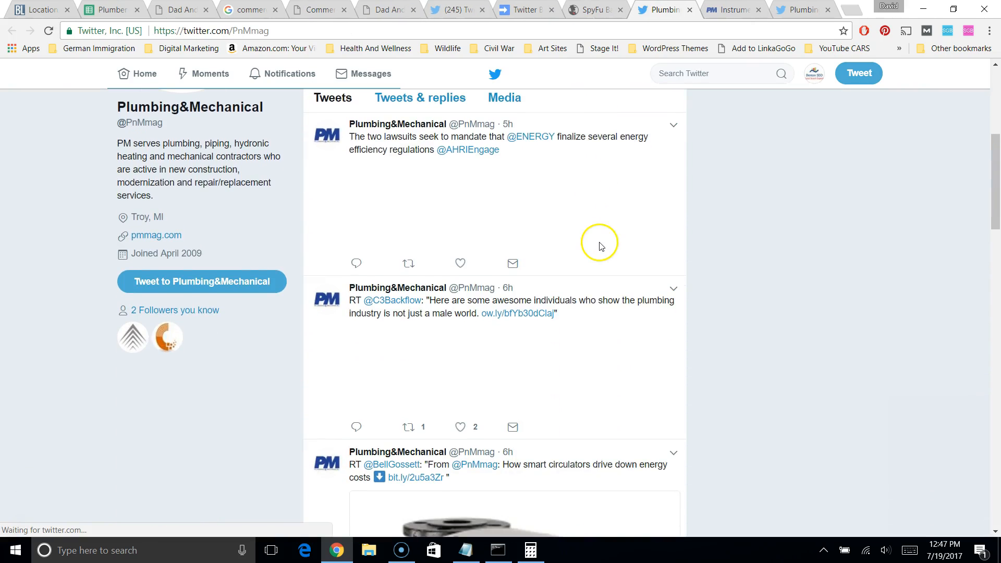
scroll(601, 249, down, 1)
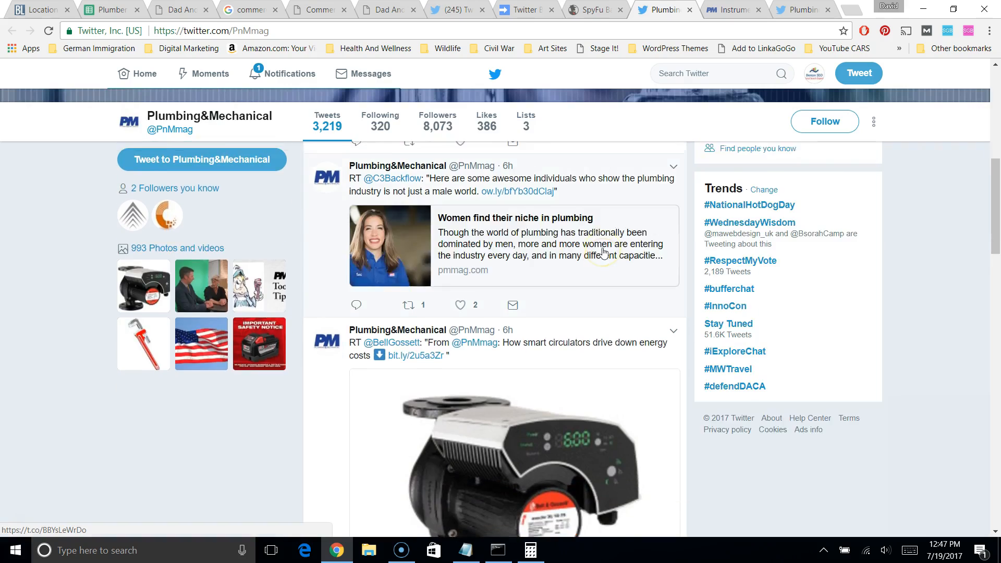
scroll(603, 252, up, 6)
scroll(603, 253, down, 5)
scroll(604, 252, up, 4)
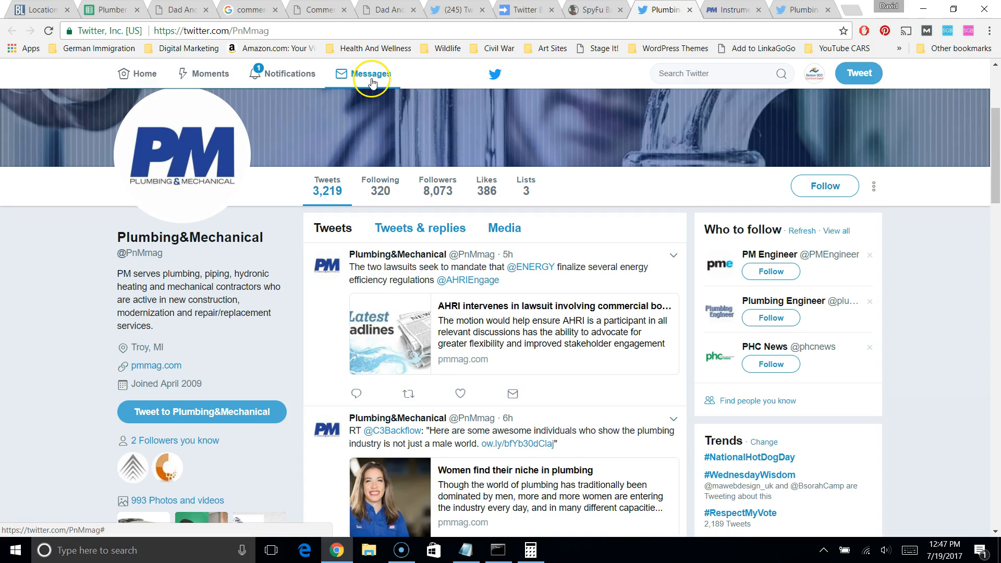
Step: Look through the Twitter direct messages, view the iGadgetWoman conversation and one containing the Free Analysis message, and close the messages
click(371, 79)
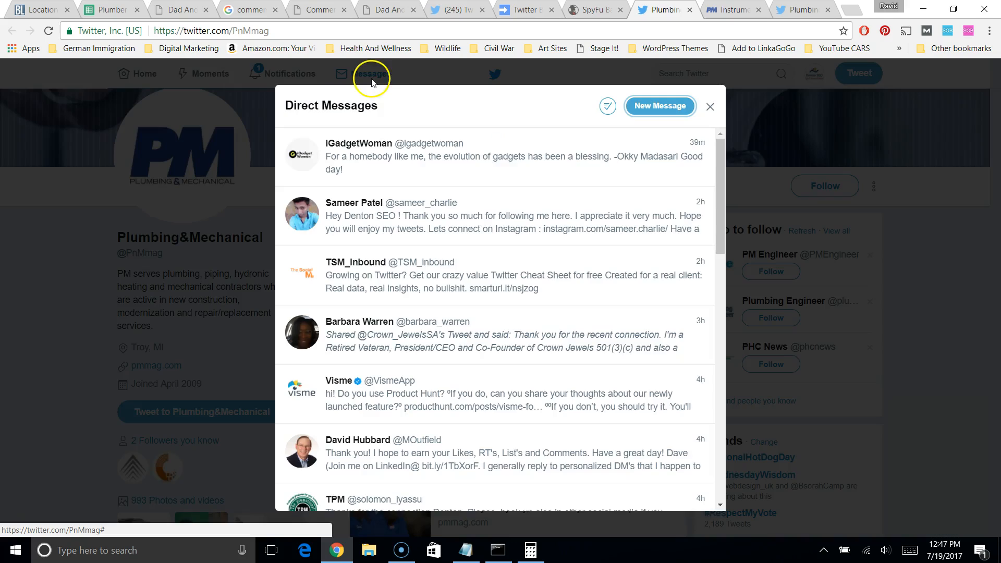
click(516, 164)
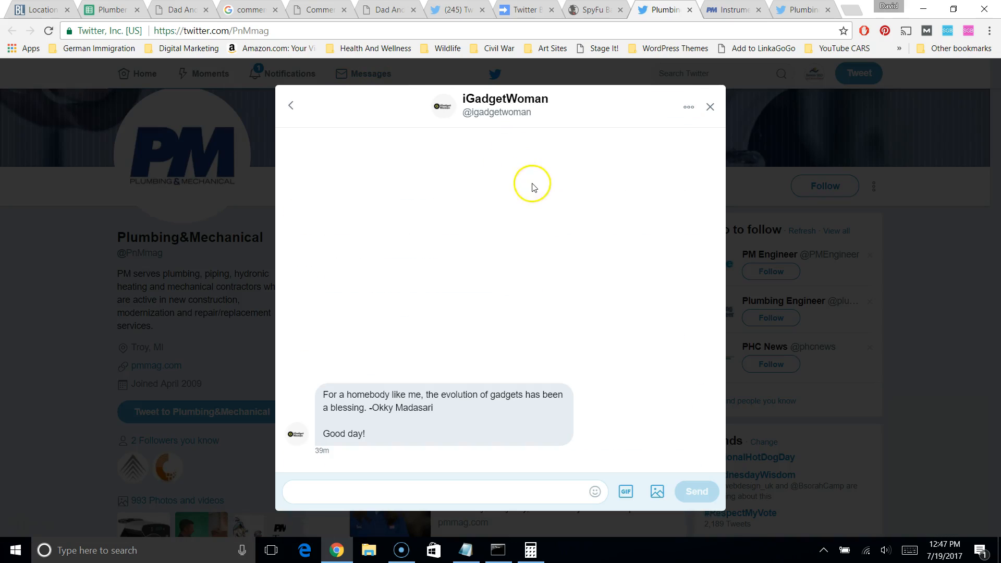
click(291, 105)
scroll(542, 207, down, 4)
click(538, 263)
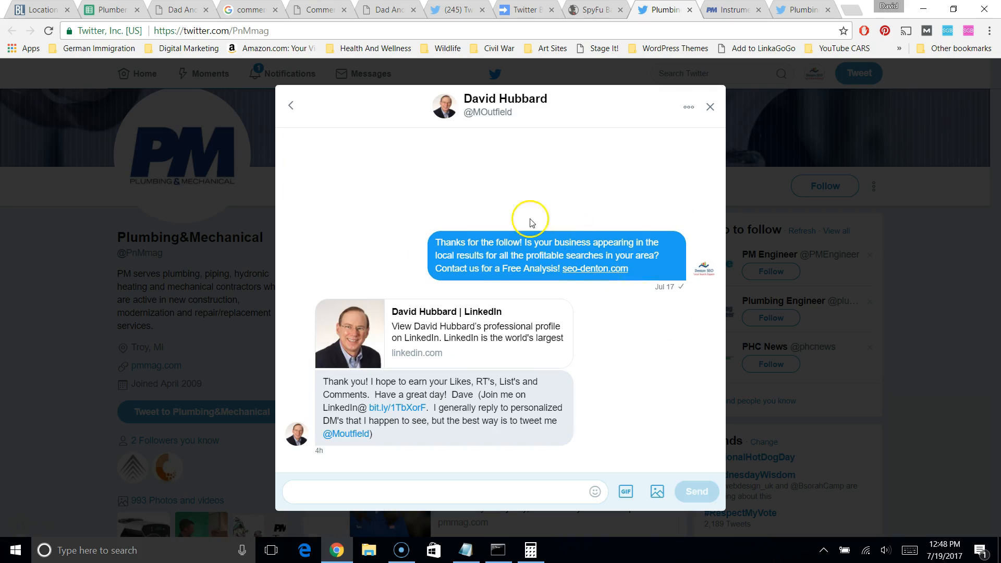
click(290, 105)
click(724, 106)
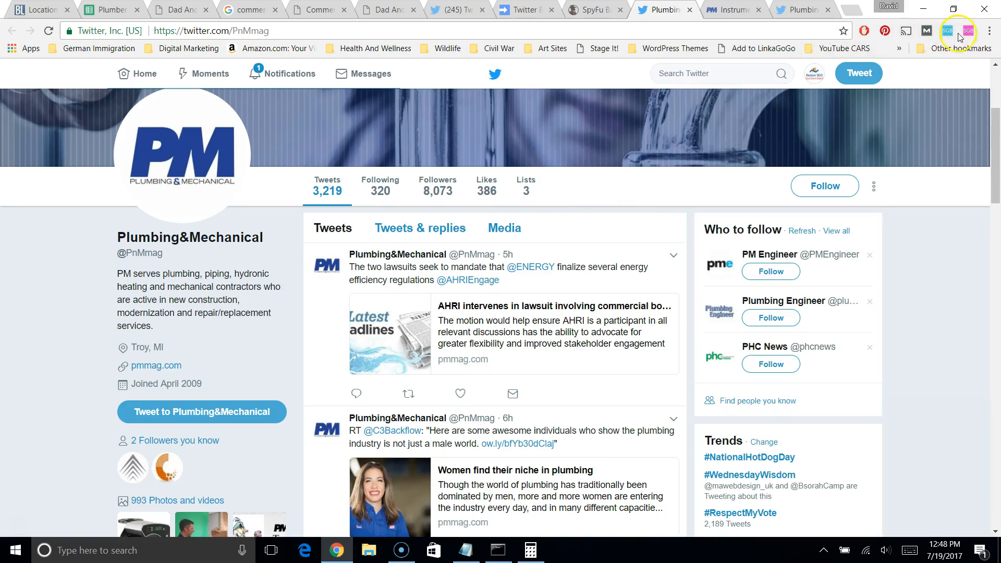
click(990, 31)
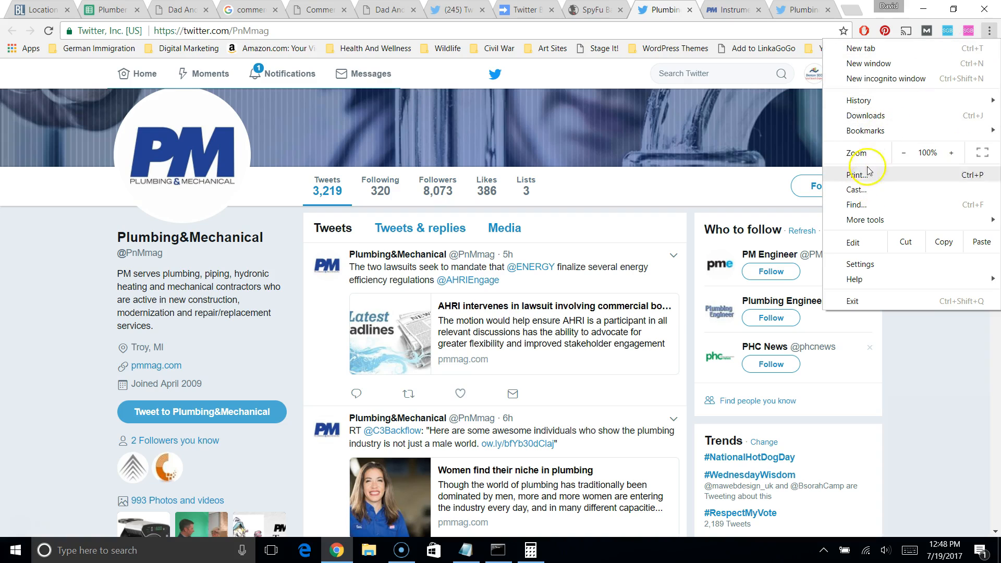
click(859, 265)
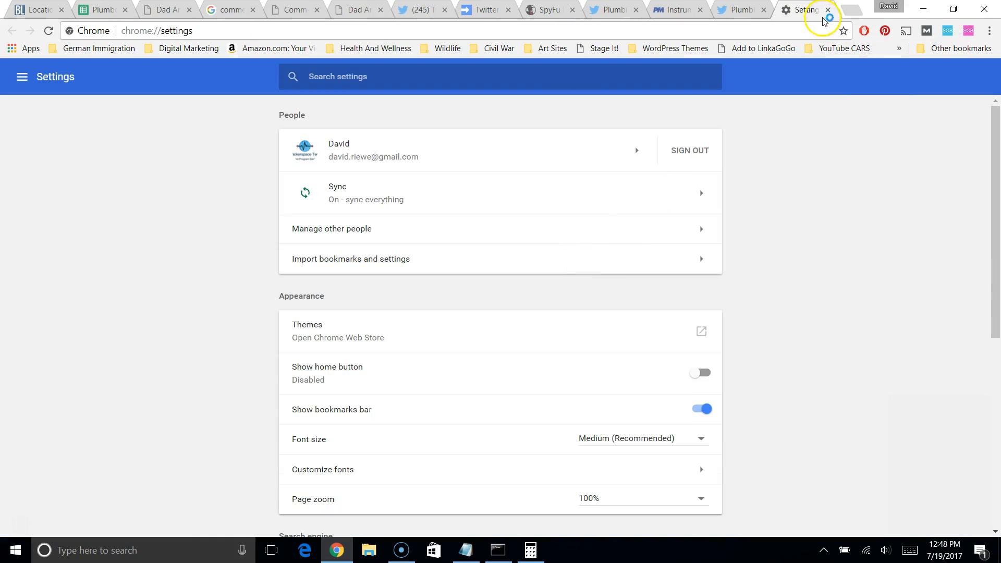
click(827, 9)
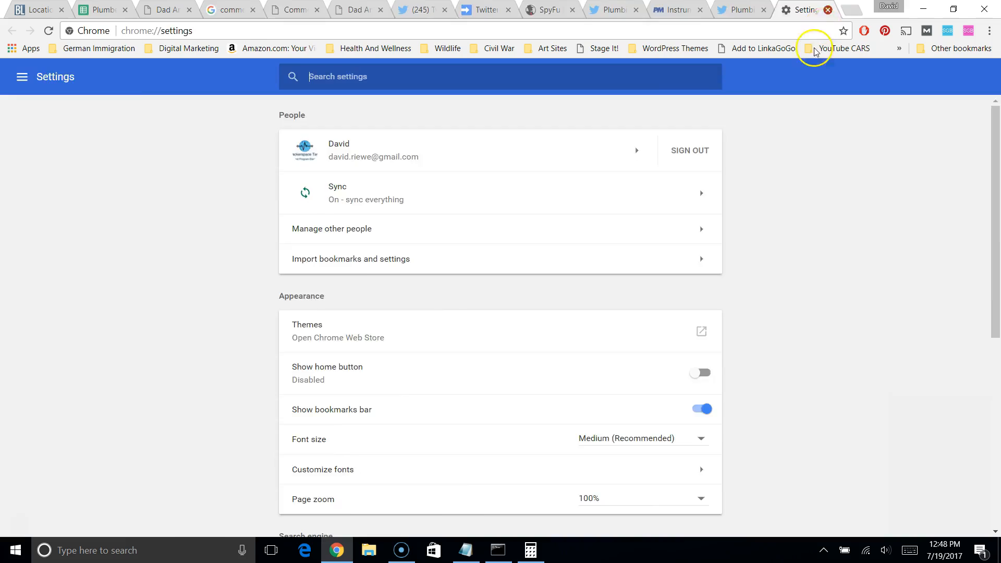
click(988, 31)
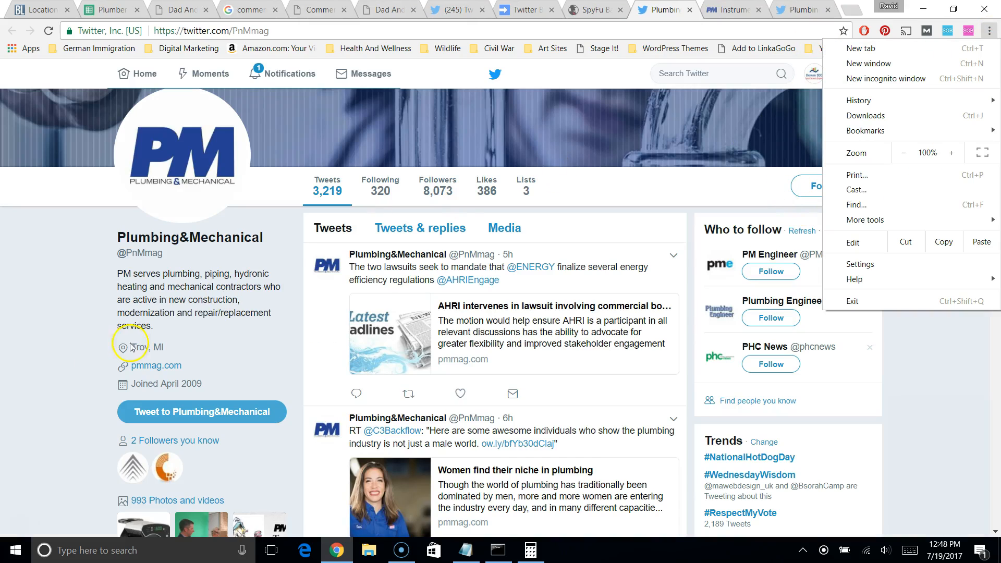